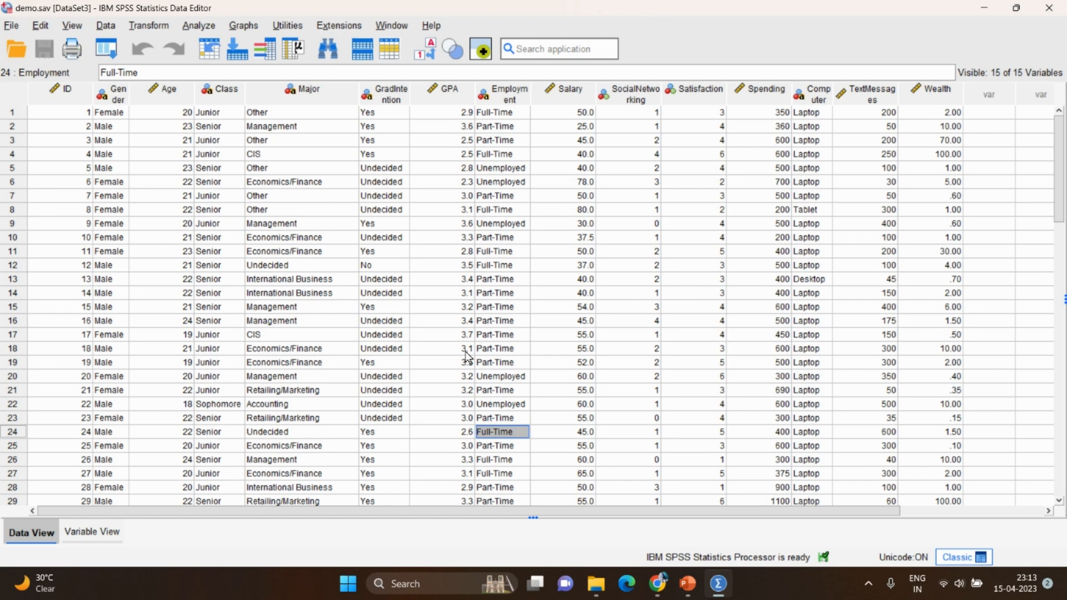
Step: Check the variable definitions of the dataset and run a Frequencies analysis on the Gender variable
{"action": "left_click", "coordinate": [91, 533]}
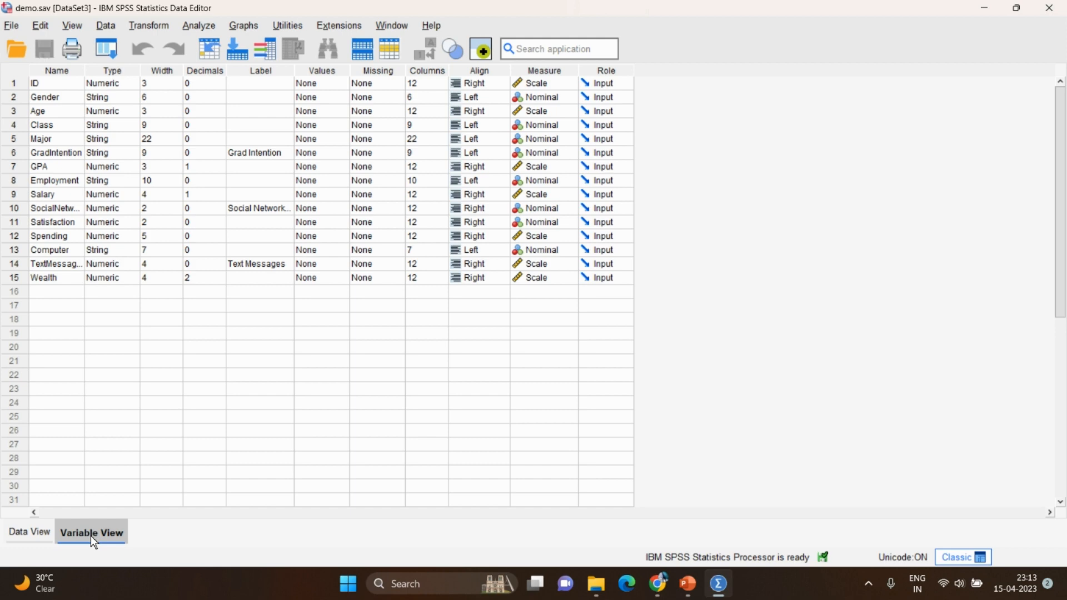
{"action": "left_click", "coordinate": [27, 533]}
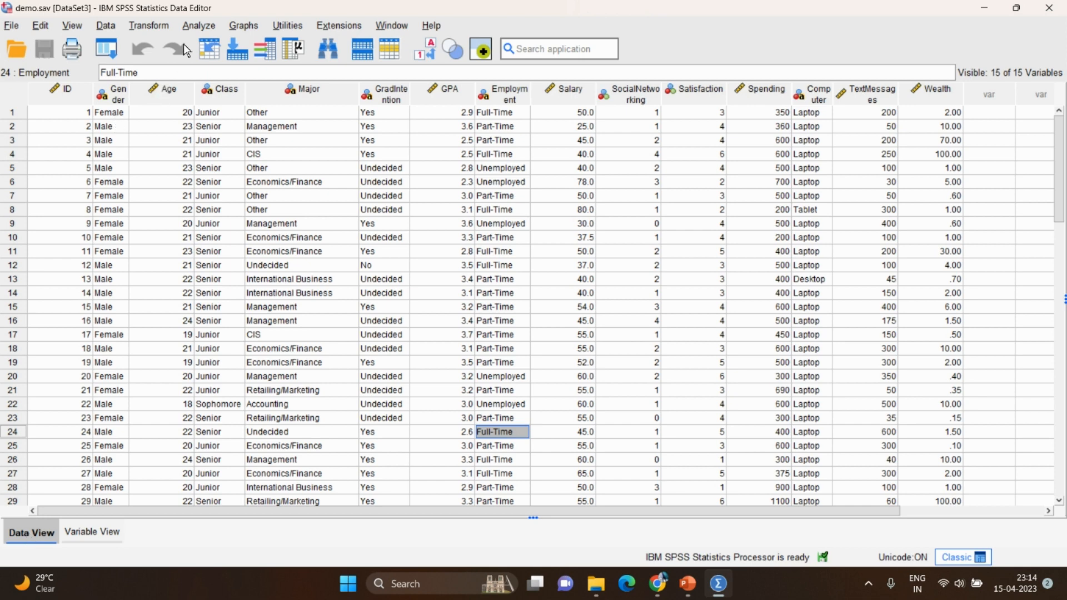
{"action": "left_click", "coordinate": [188, 23]}
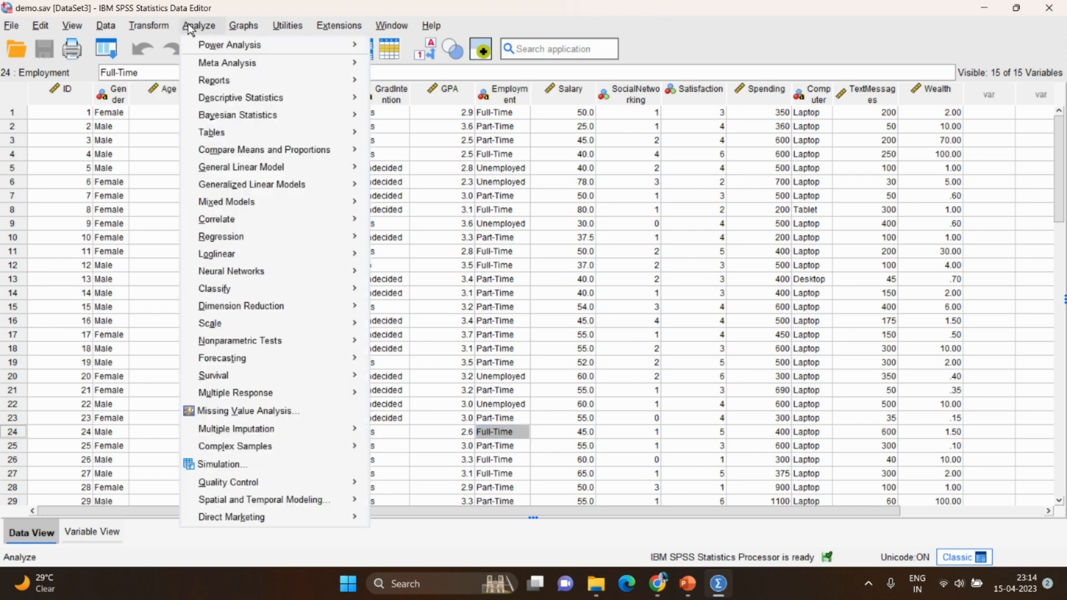
{"action": "mouse_move", "coordinate": [215, 128]}
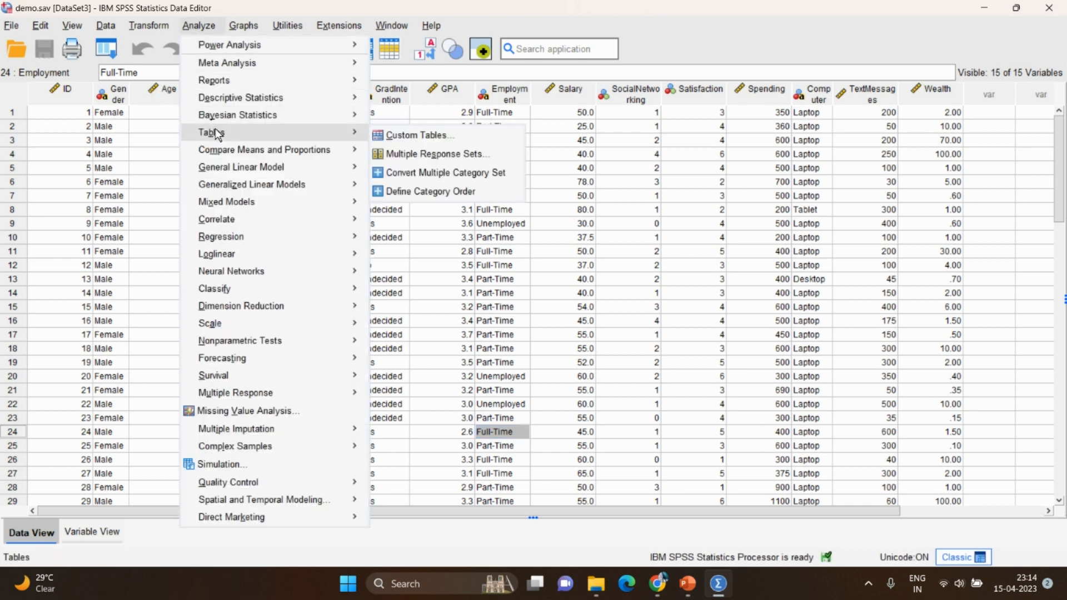
{"action": "mouse_move", "coordinate": [219, 102]}
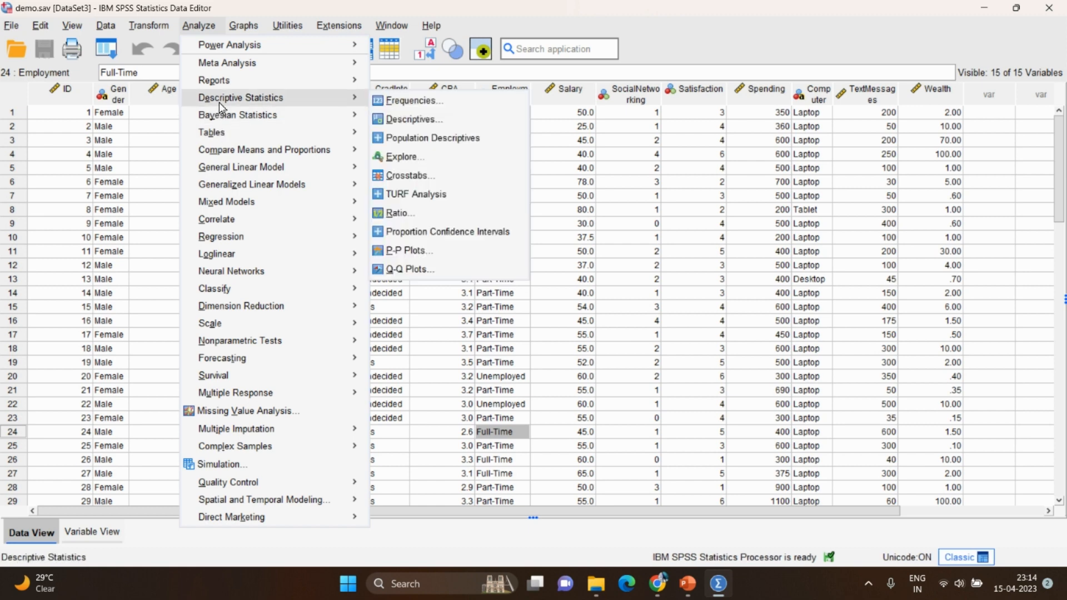
{"action": "left_click", "coordinate": [372, 100]}
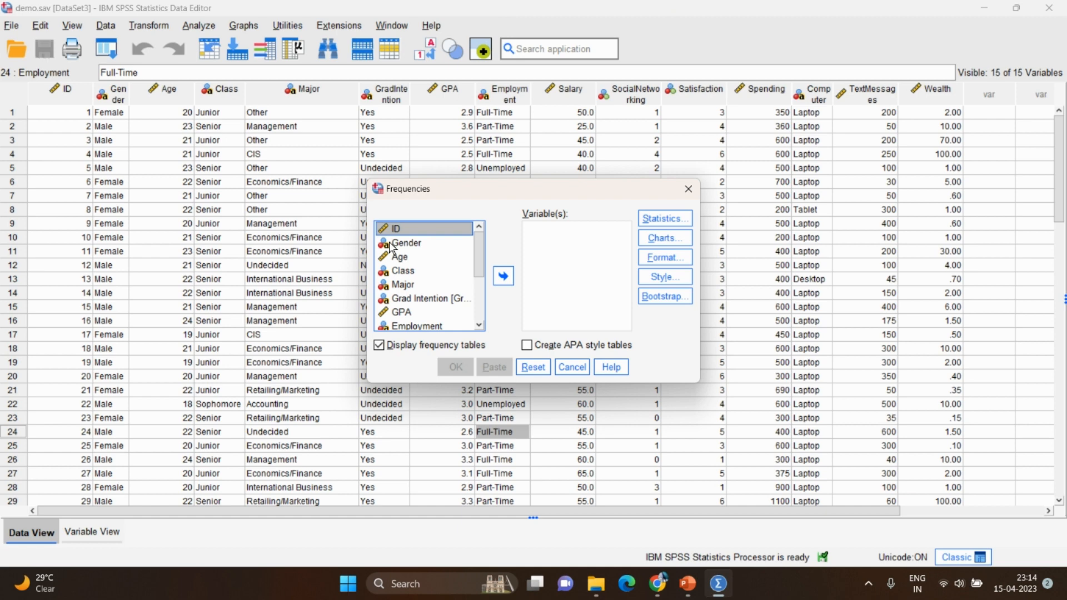
{"action": "left_click", "coordinate": [392, 245]}
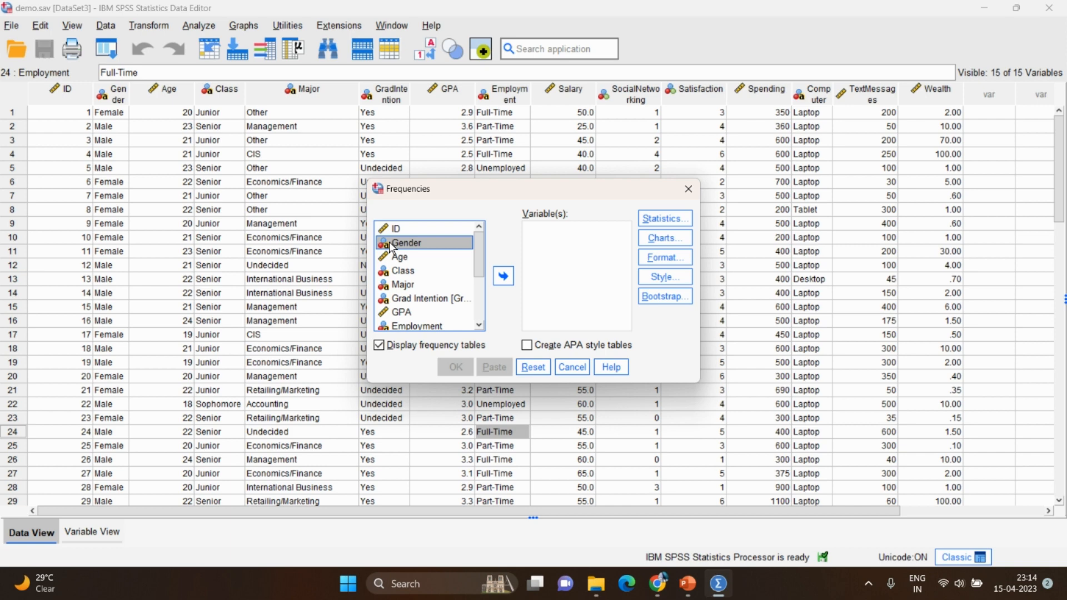
{"action": "left_click_drag", "start_coordinate": [393, 245], "coordinate": [549, 245]}
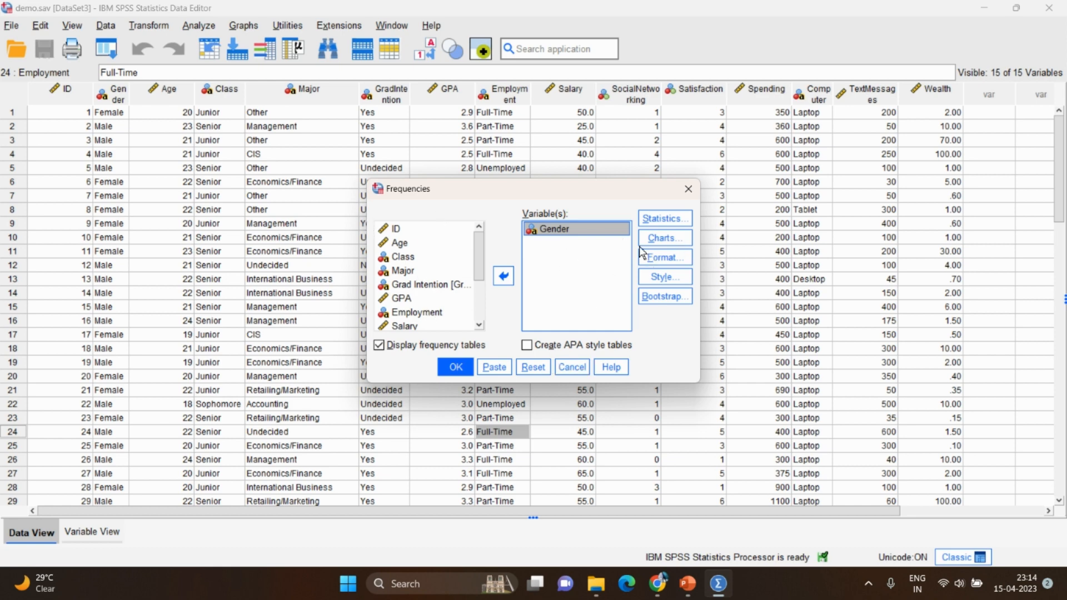
{"action": "left_click", "coordinate": [449, 367]}
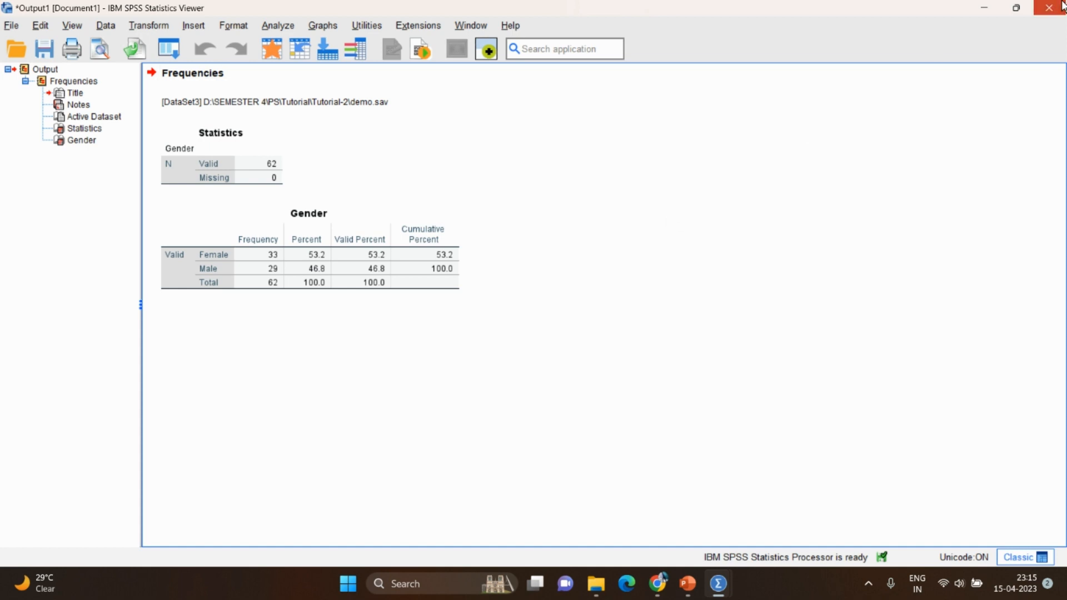
Step: Close the Gender output without saving it and add GPA beside Gender as a variable in the Frequencies analysis
{"action": "left_click", "coordinate": [1061, 6]}
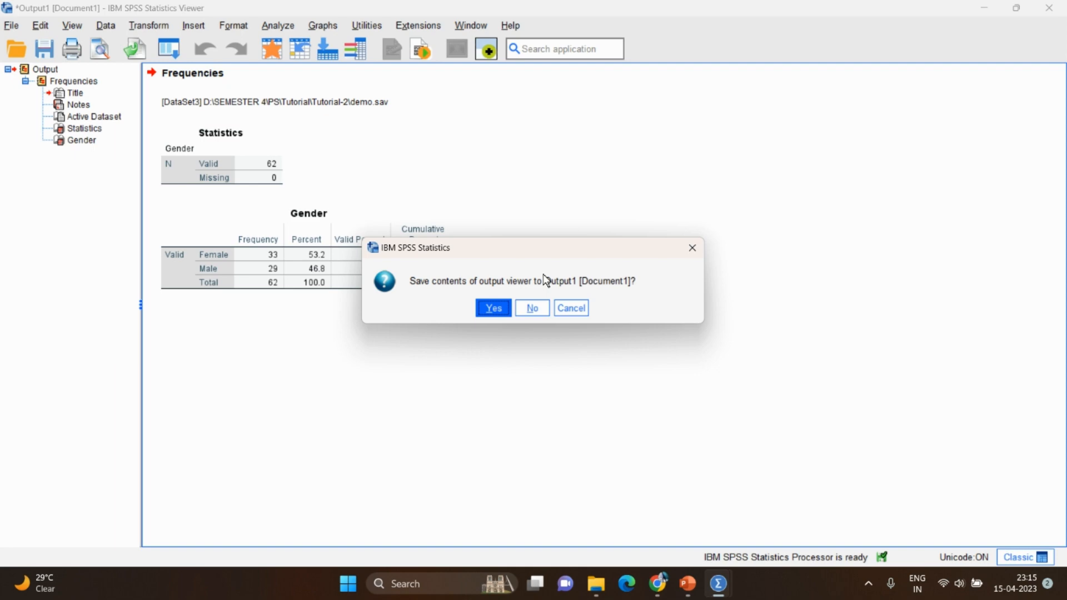
{"action": "left_click", "coordinate": [533, 308]}
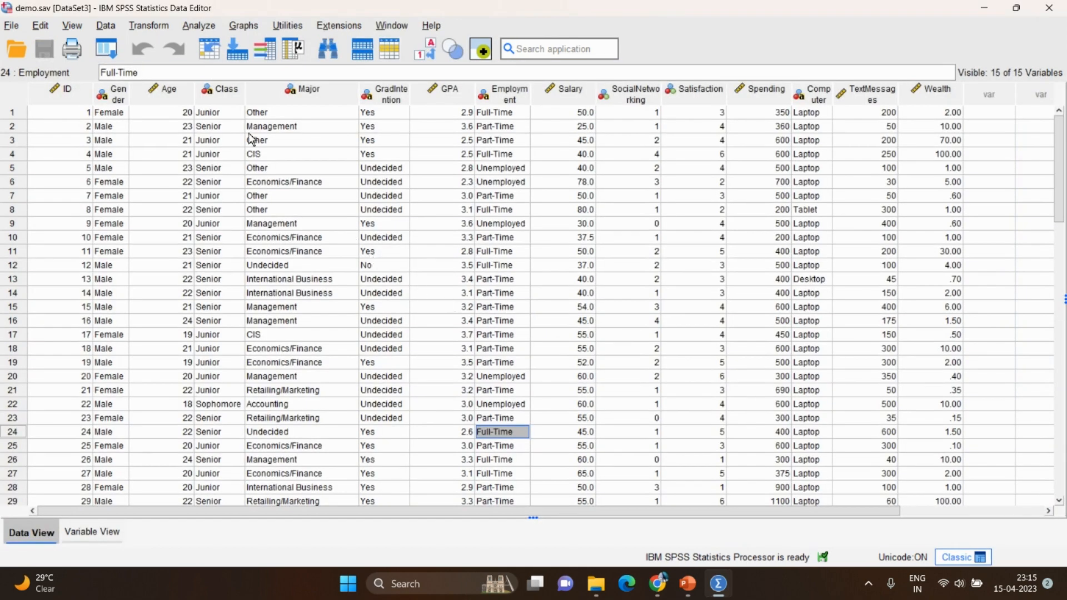
{"action": "left_click", "coordinate": [199, 25]}
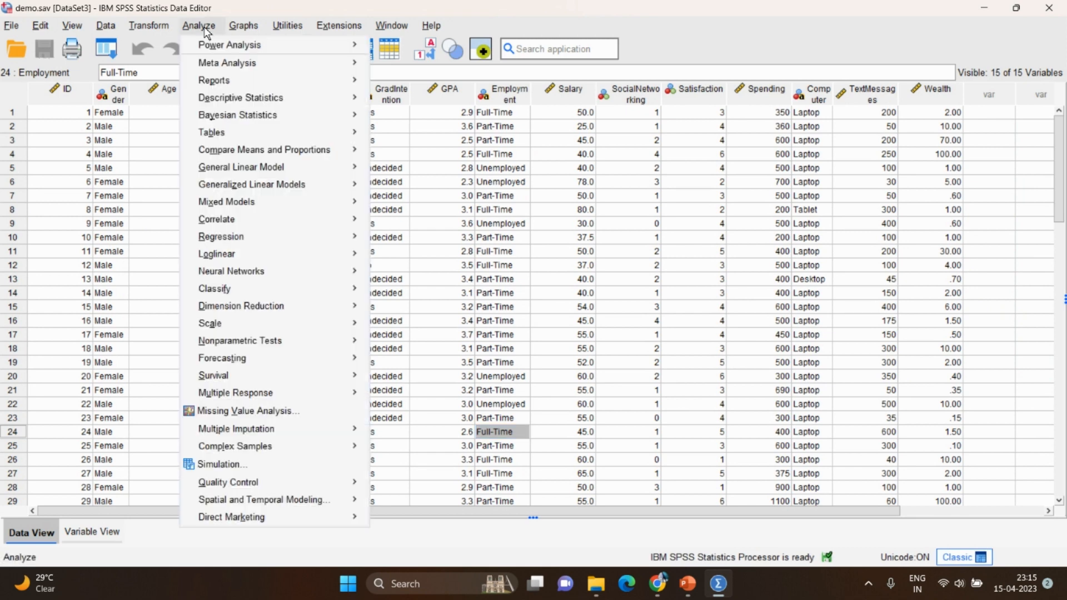
{"action": "mouse_move", "coordinate": [212, 98]}
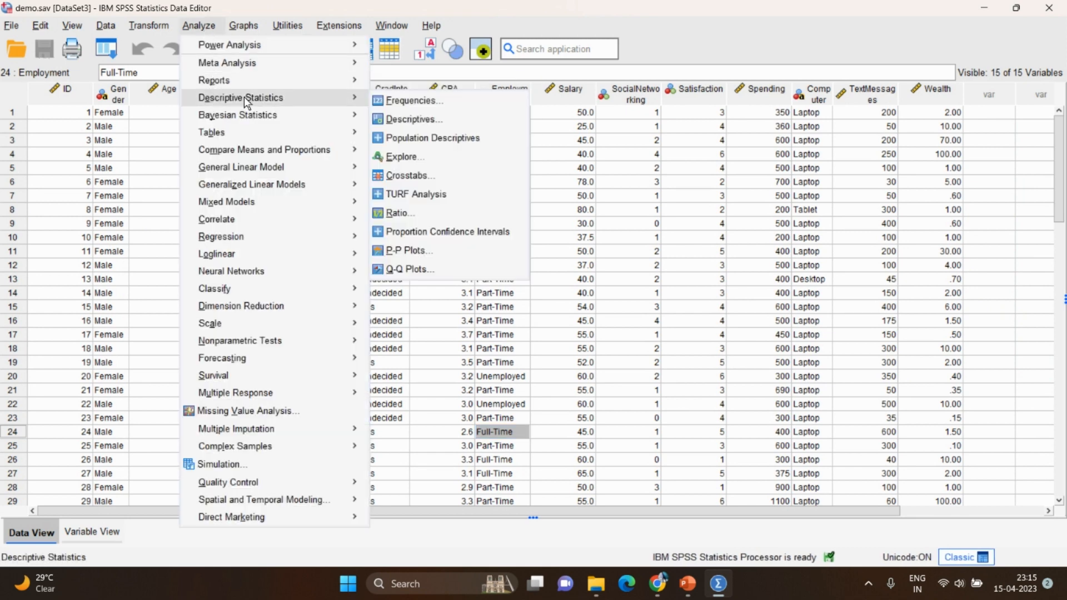
{"action": "left_click", "coordinate": [389, 100]}
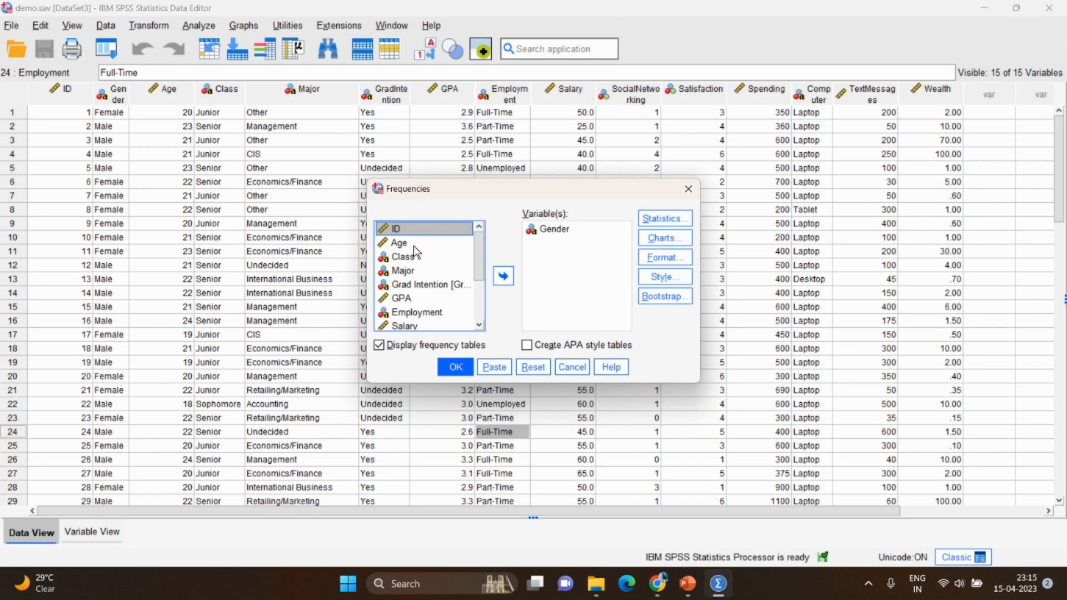
{"action": "scroll", "coordinate": [414, 245], "scroll_direction": "down", "scroll_amount": 2}
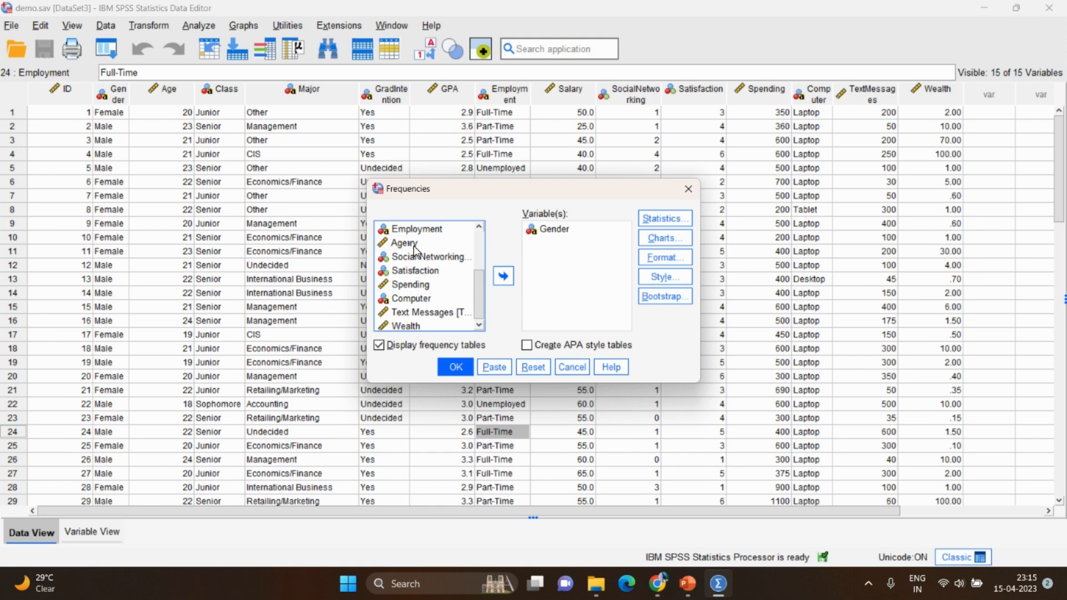
{"action": "scroll", "coordinate": [413, 248], "scroll_direction": "up", "scroll_amount": 3}
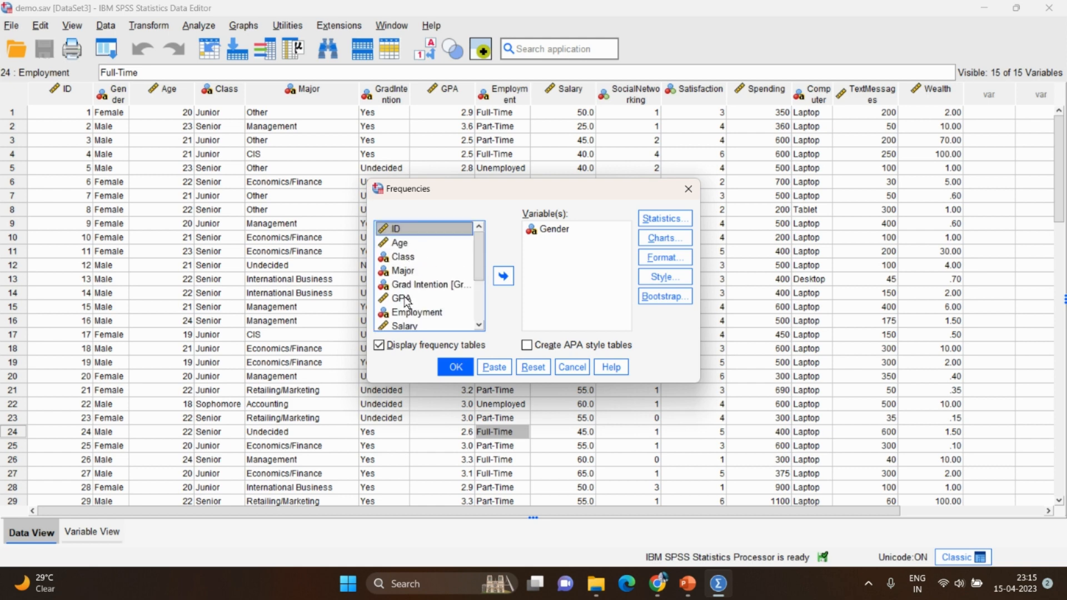
{"action": "left_click_drag", "start_coordinate": [402, 298], "coordinate": [558, 245]}
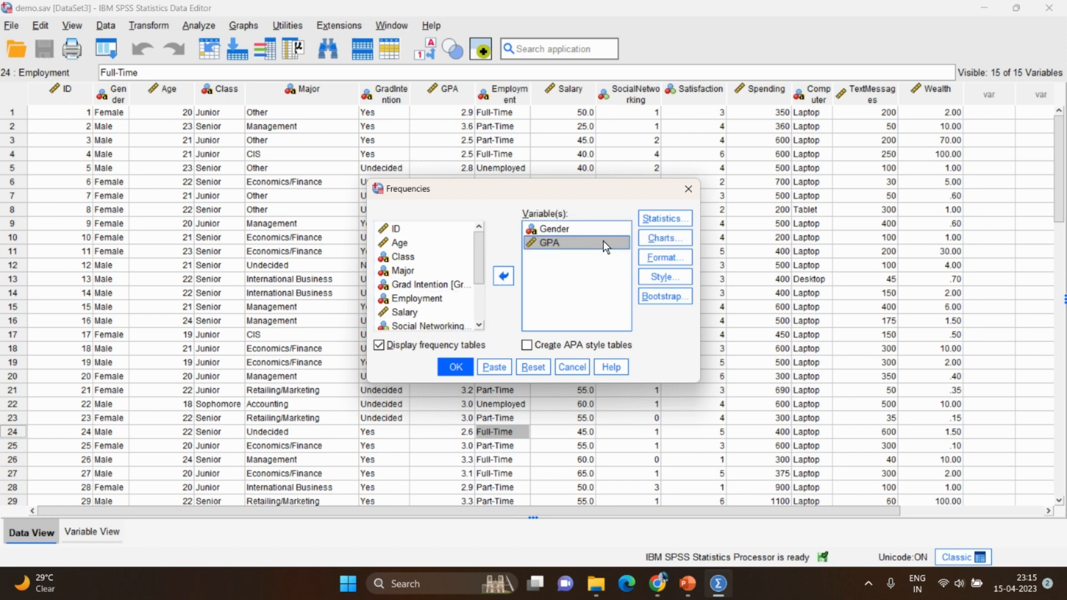
Step: Set the Frequencies chart type to bar charts and run the analysis for Gender and GPA
{"action": "left_click", "coordinate": [654, 239]}
{"action": "left_click", "coordinate": [654, 239]}
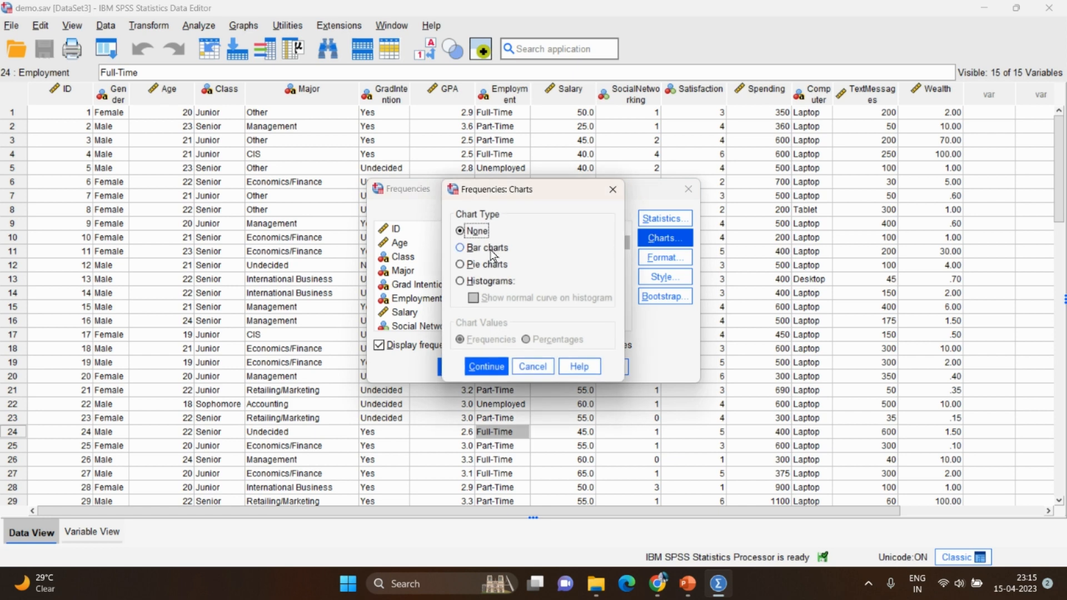
{"action": "left_click", "coordinate": [487, 249]}
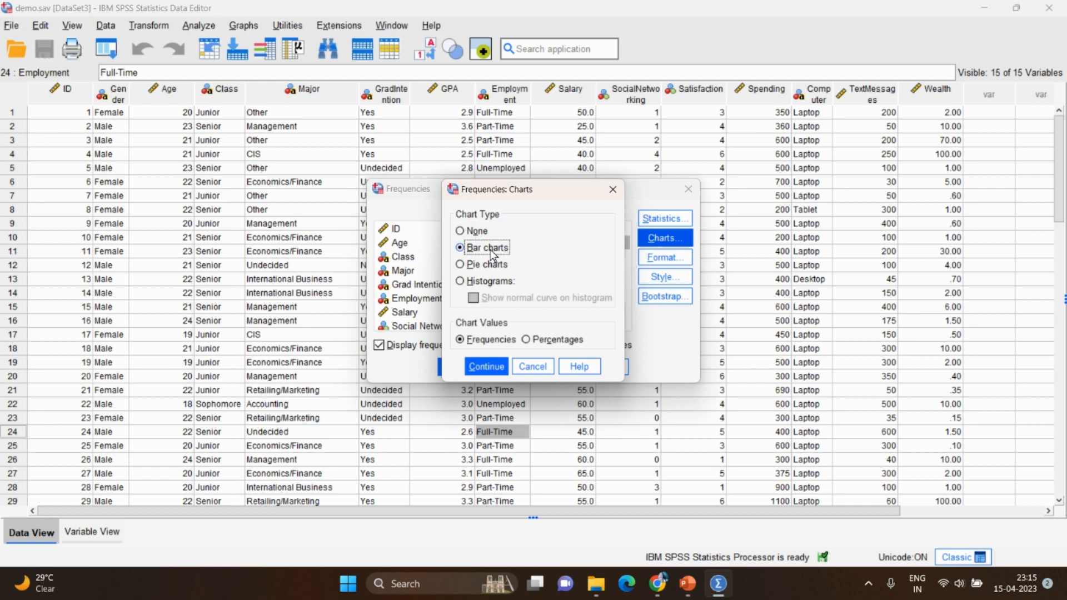
{"action": "left_click", "coordinate": [469, 362]}
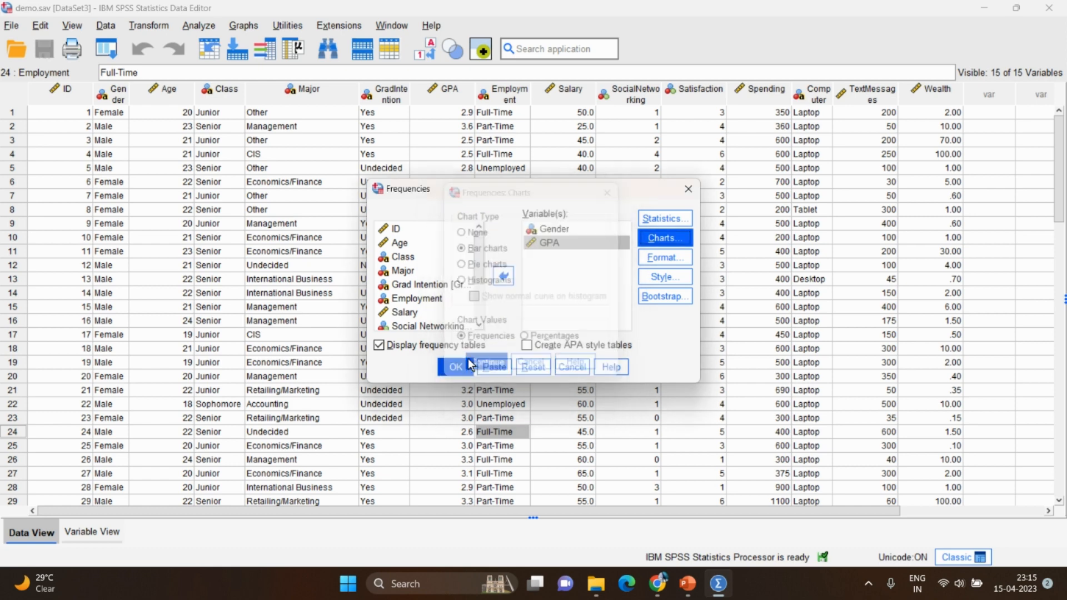
{"action": "left_click", "coordinate": [462, 367]}
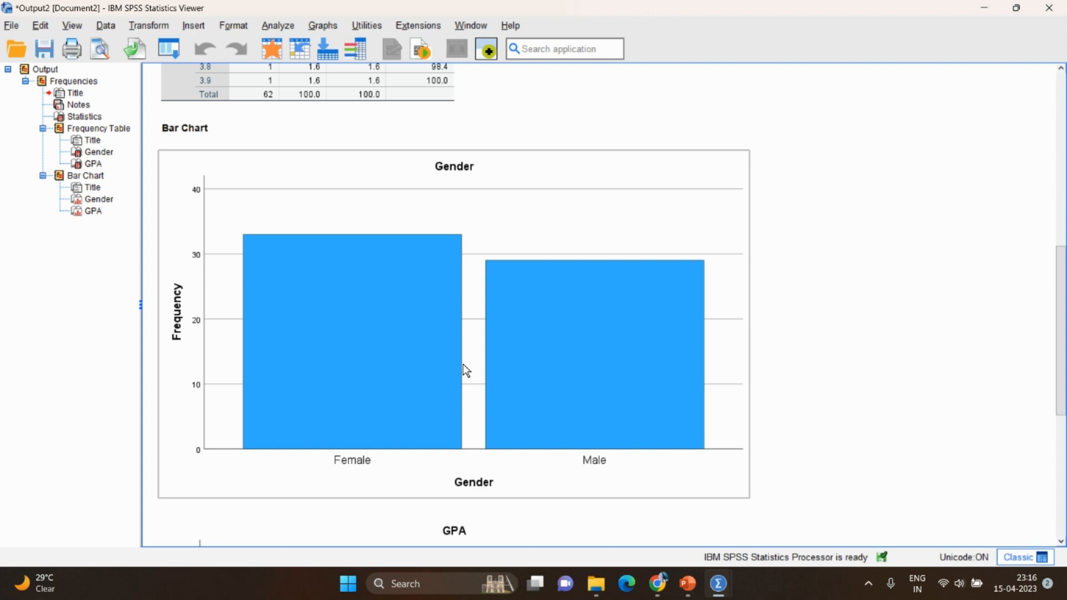
Step: Discard the bar chart output unsaved and rerun Frequencies for Gender and GPA with pie charts
{"action": "left_click", "coordinate": [1049, 8]}
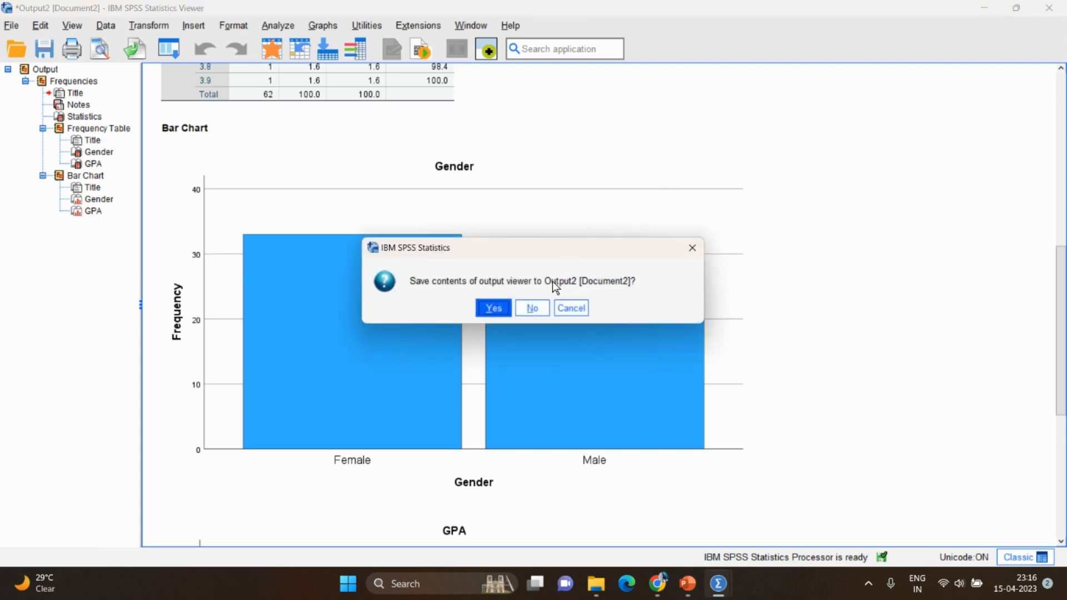
{"action": "left_click", "coordinate": [544, 307]}
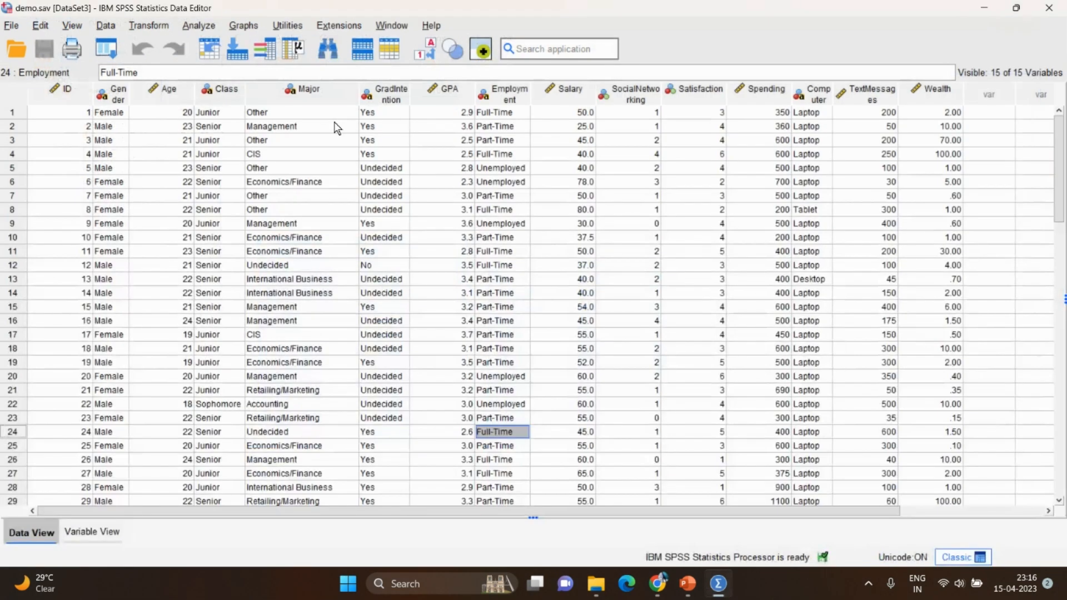
{"action": "left_click", "coordinate": [208, 29]}
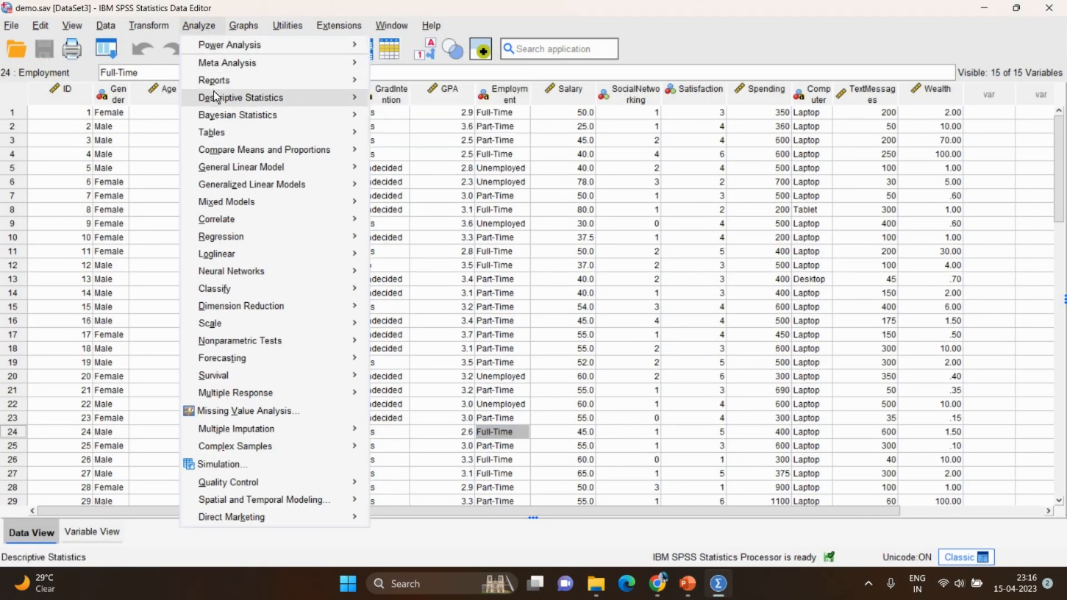
{"action": "mouse_move", "coordinate": [215, 94]}
{"action": "left_click", "coordinate": [411, 100]}
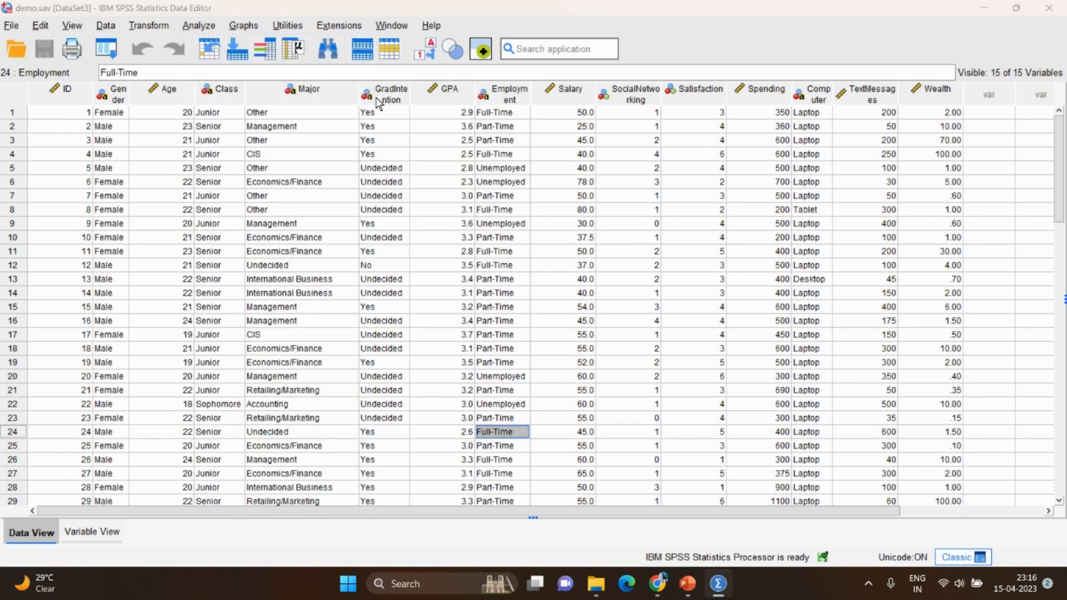
{"action": "left_click", "coordinate": [645, 236]}
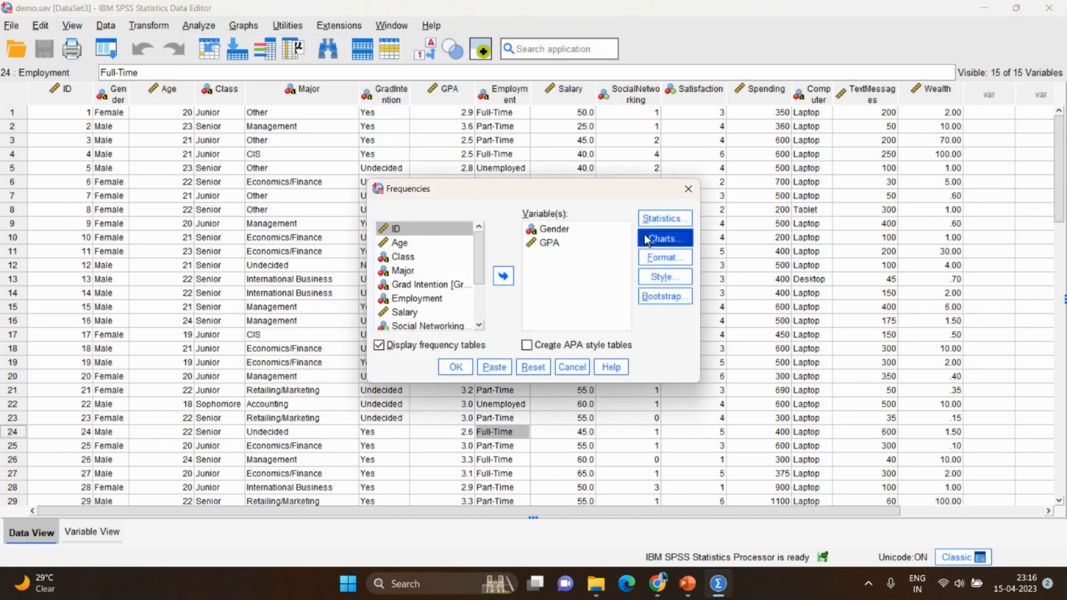
{"action": "left_click", "coordinate": [483, 266]}
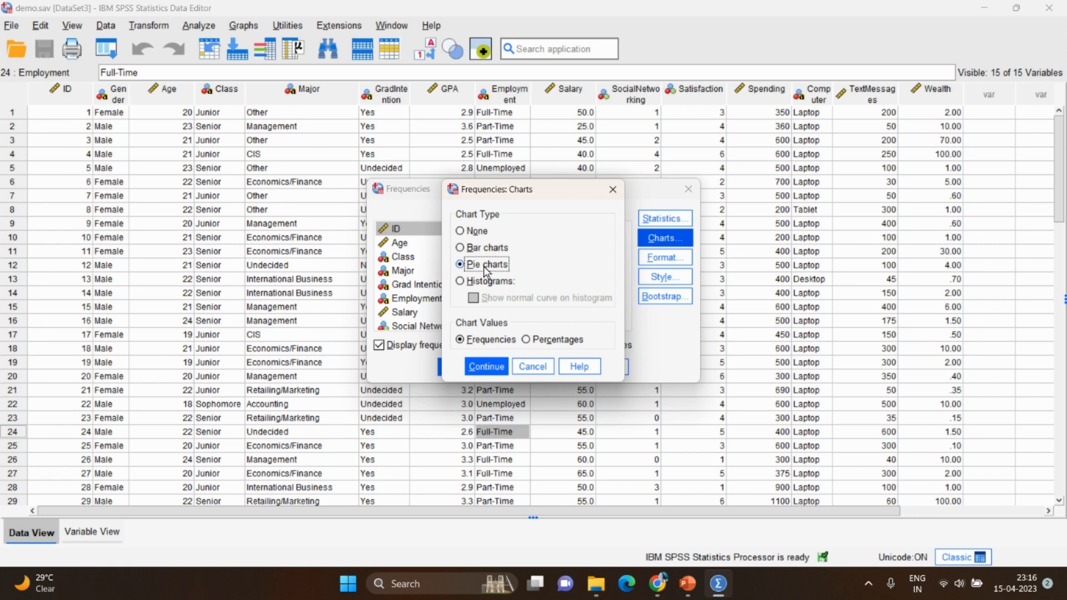
{"action": "left_click", "coordinate": [472, 366]}
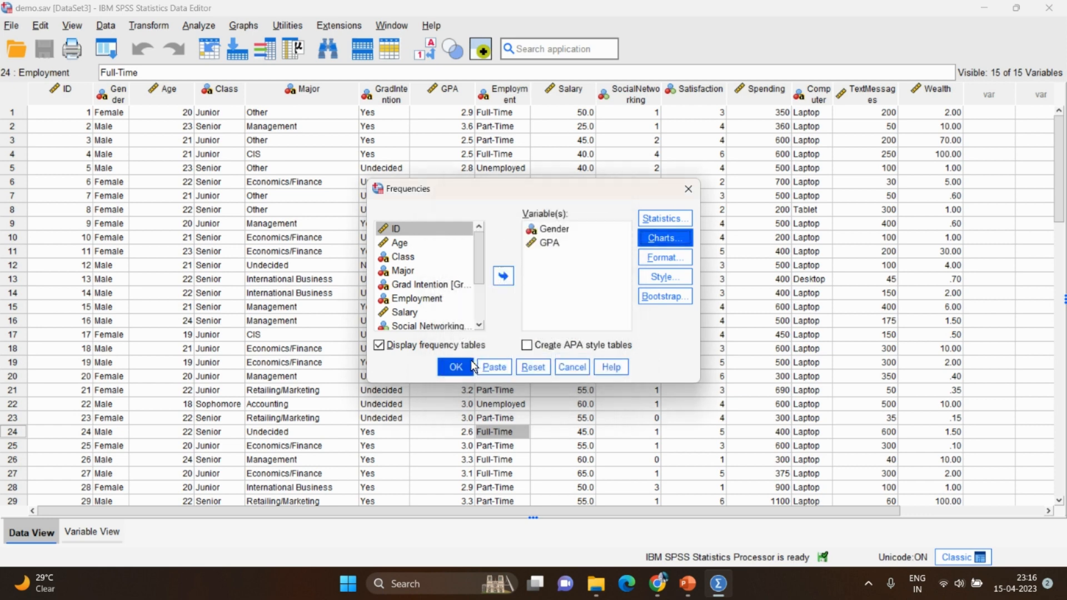
{"action": "left_click", "coordinate": [465, 362]}
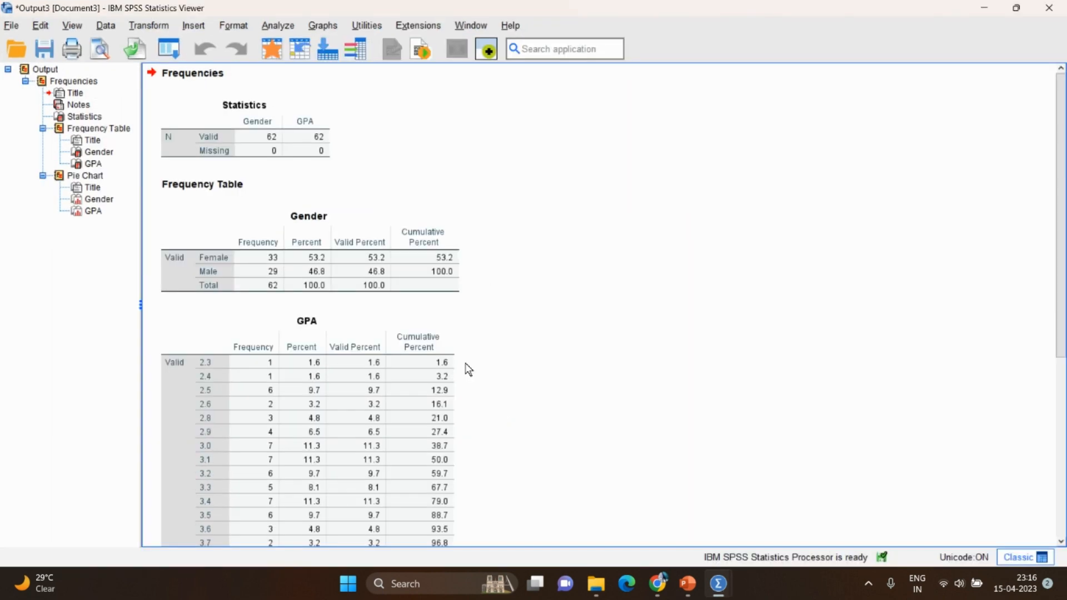
{"action": "scroll", "coordinate": [469, 369], "scroll_direction": "down", "scroll_amount": 10}
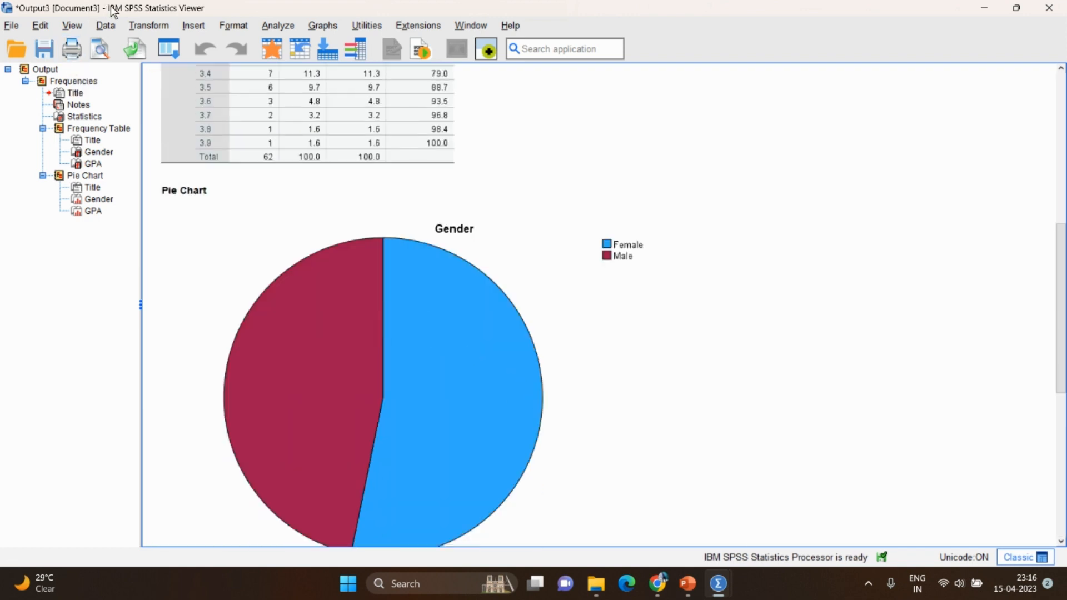
Step: Rerun Frequencies for Gender and GPA with histograms that show the normal curve
{"action": "left_click", "coordinate": [271, 26]}
{"action": "mouse_move", "coordinate": [300, 97]}
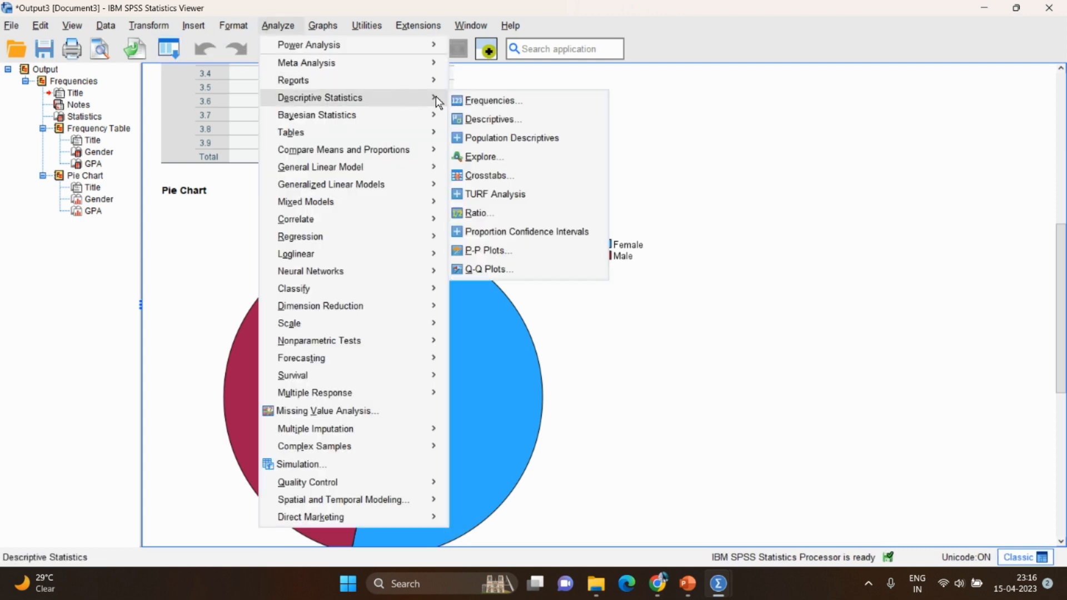
{"action": "left_click", "coordinate": [454, 101]}
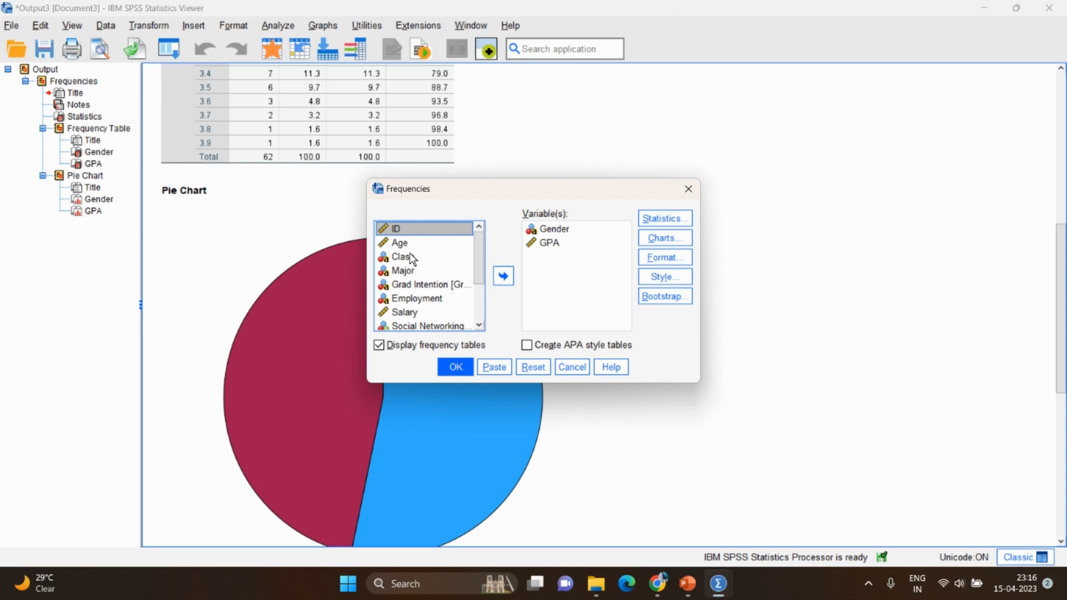
{"action": "left_click", "coordinate": [654, 239]}
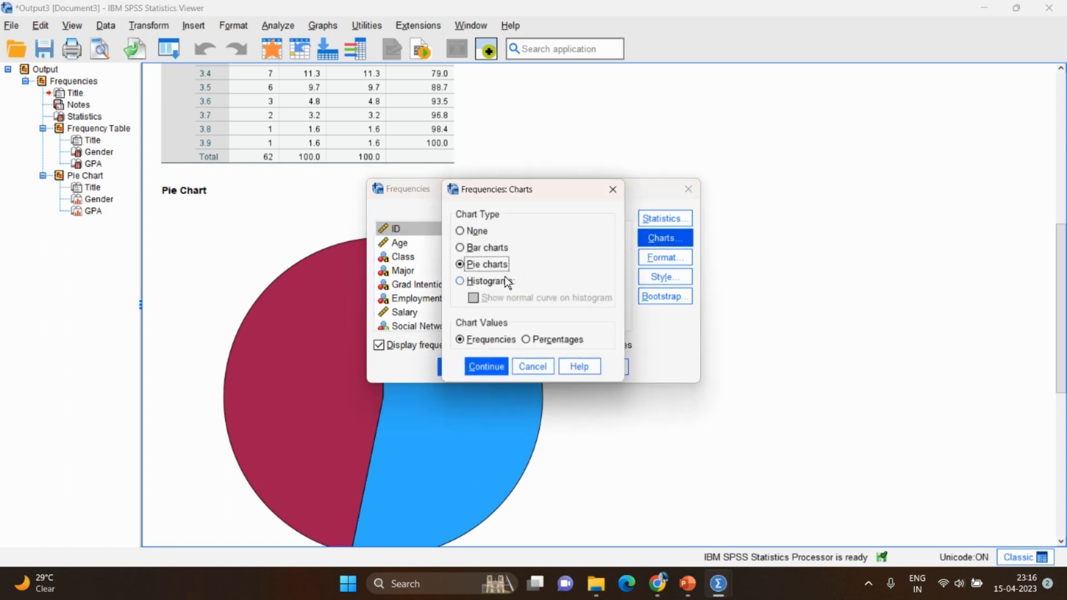
{"action": "left_click", "coordinate": [506, 281]}
{"action": "left_click", "coordinate": [484, 303]}
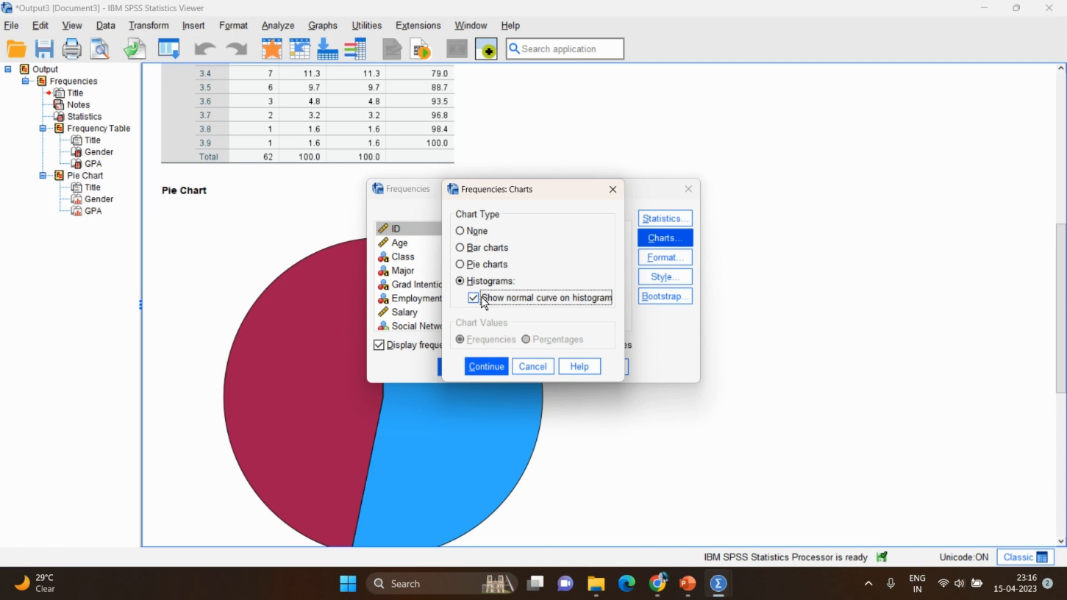
{"action": "left_click", "coordinate": [482, 368]}
{"action": "left_click", "coordinate": [455, 368]}
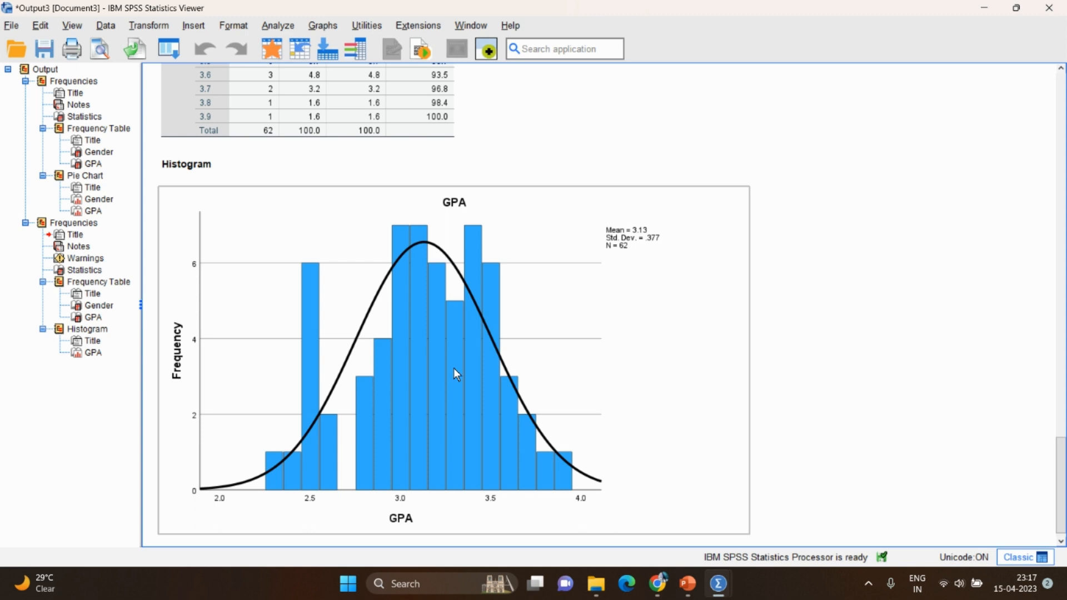
Step: Close the output with the pie charts and GPA histogram without saving it
{"action": "left_click", "coordinate": [281, 27]}
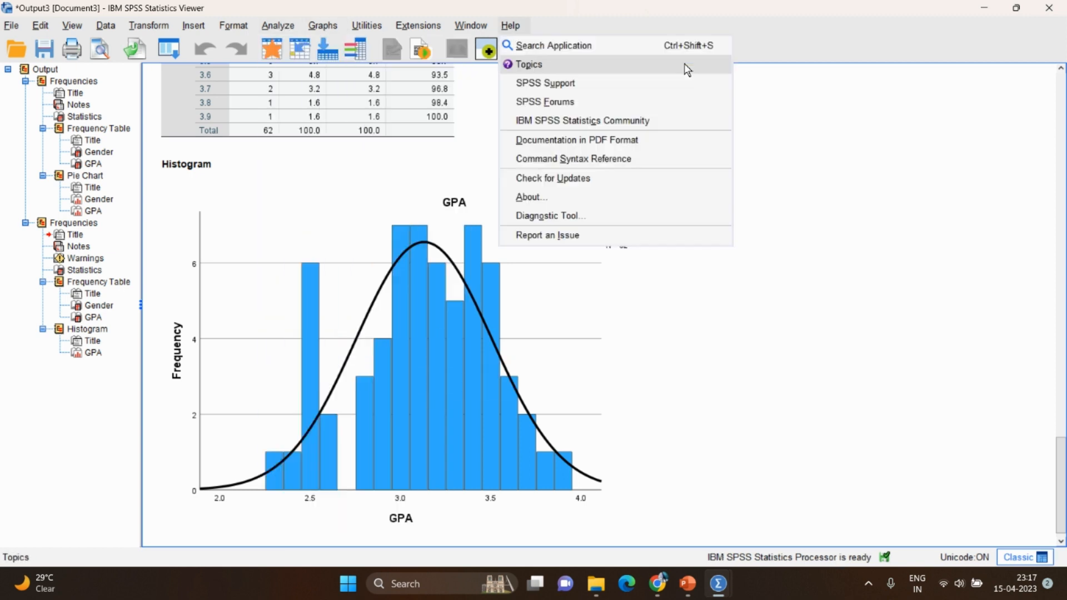
{"action": "left_click", "coordinate": [887, 191]}
{"action": "left_click", "coordinate": [1058, 7]}
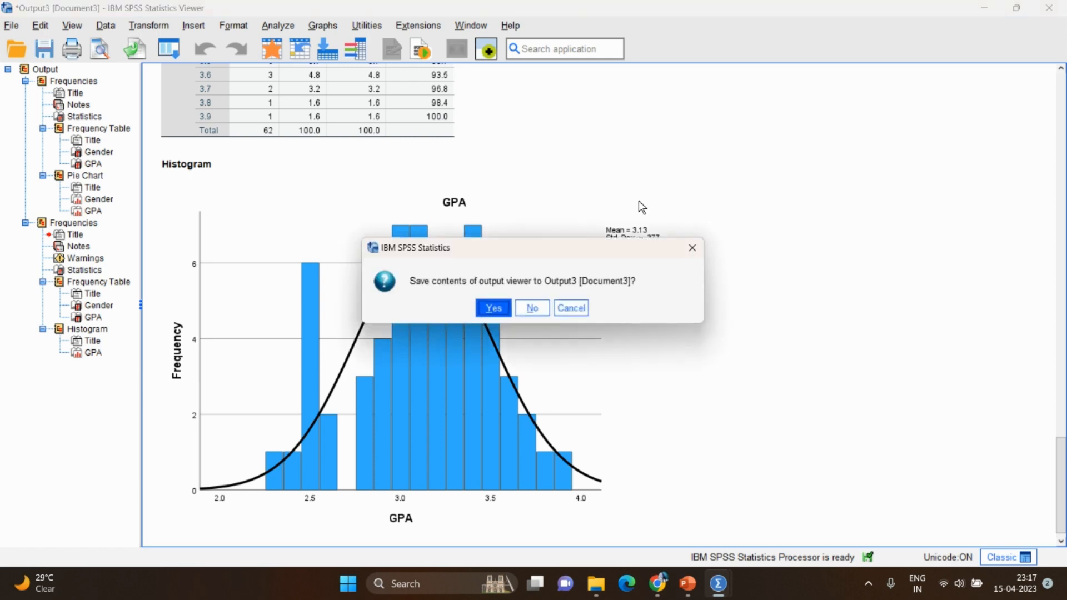
{"action": "left_click", "coordinate": [534, 308]}
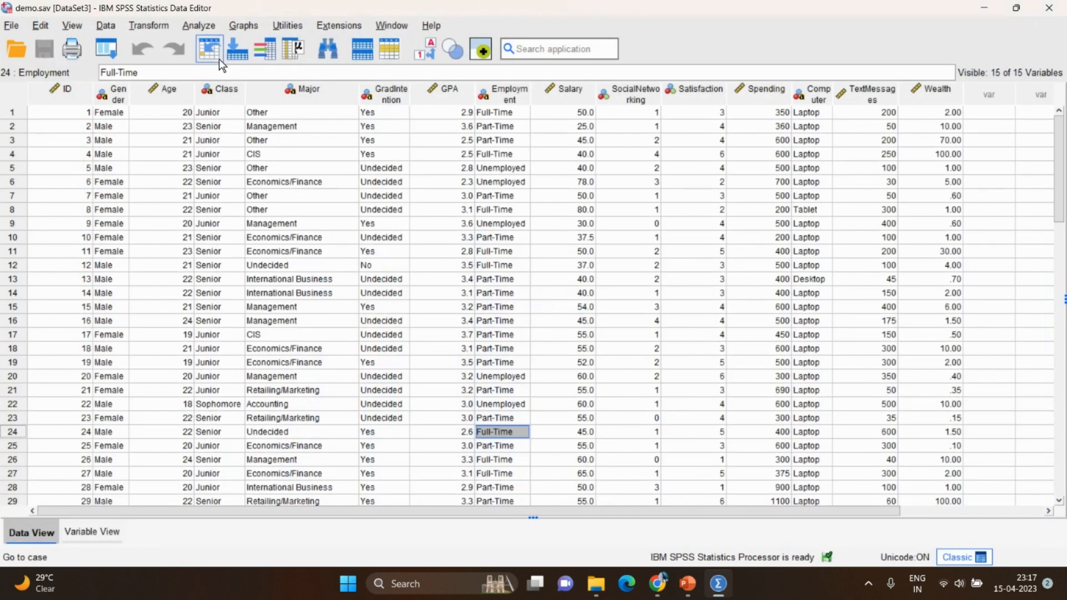
Step: Reopen the Frequencies analysis for Gender and GPA and request the mean, median and sum as central tendency statistics
{"action": "left_click", "coordinate": [197, 26]}
{"action": "mouse_move", "coordinate": [204, 100]}
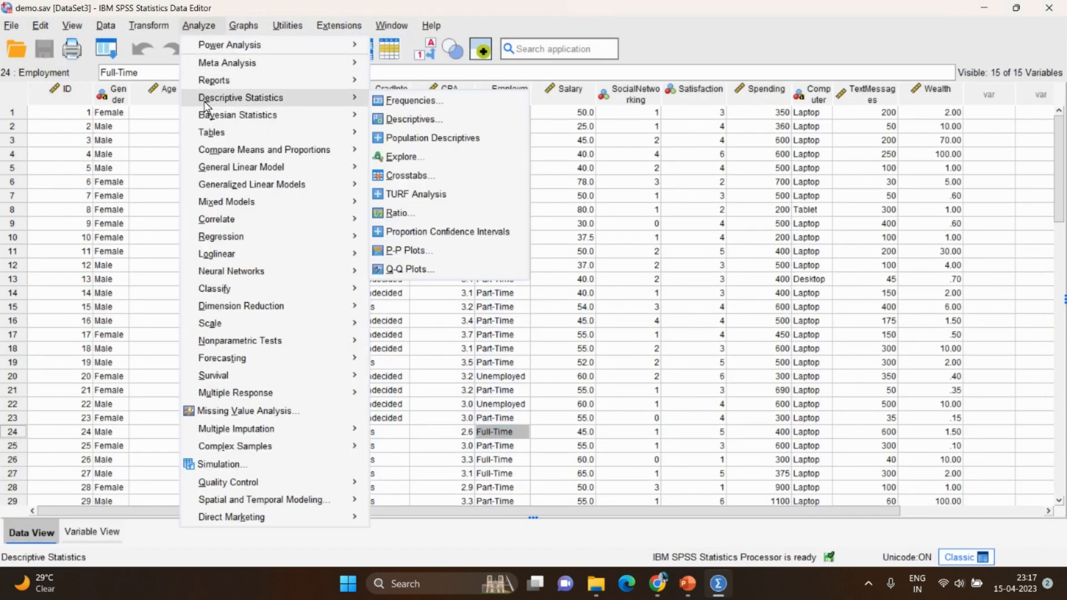
{"action": "left_click", "coordinate": [377, 102]}
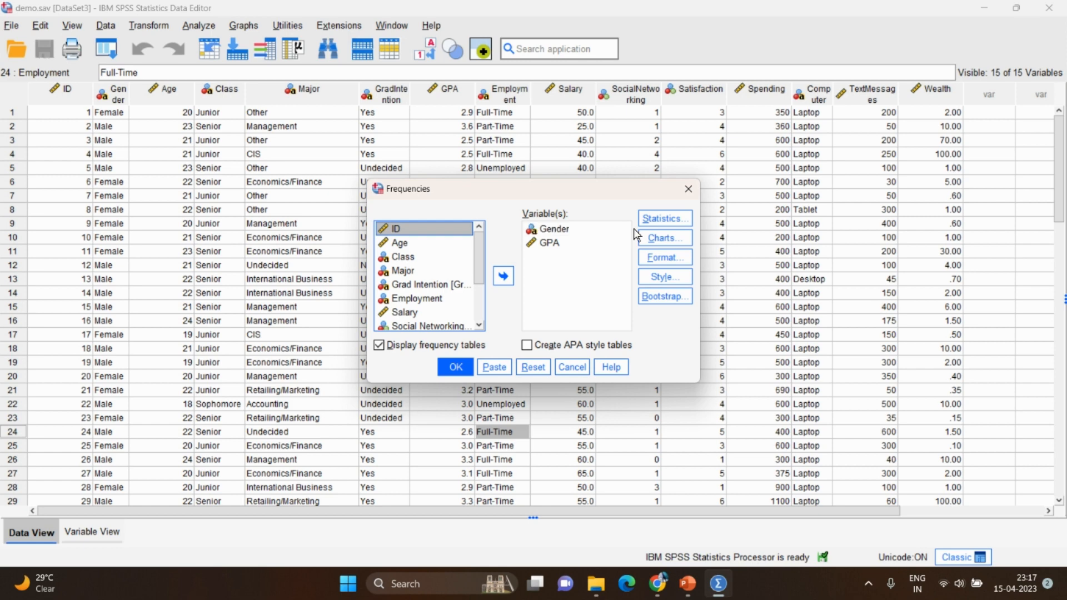
{"action": "left_click", "coordinate": [656, 220]}
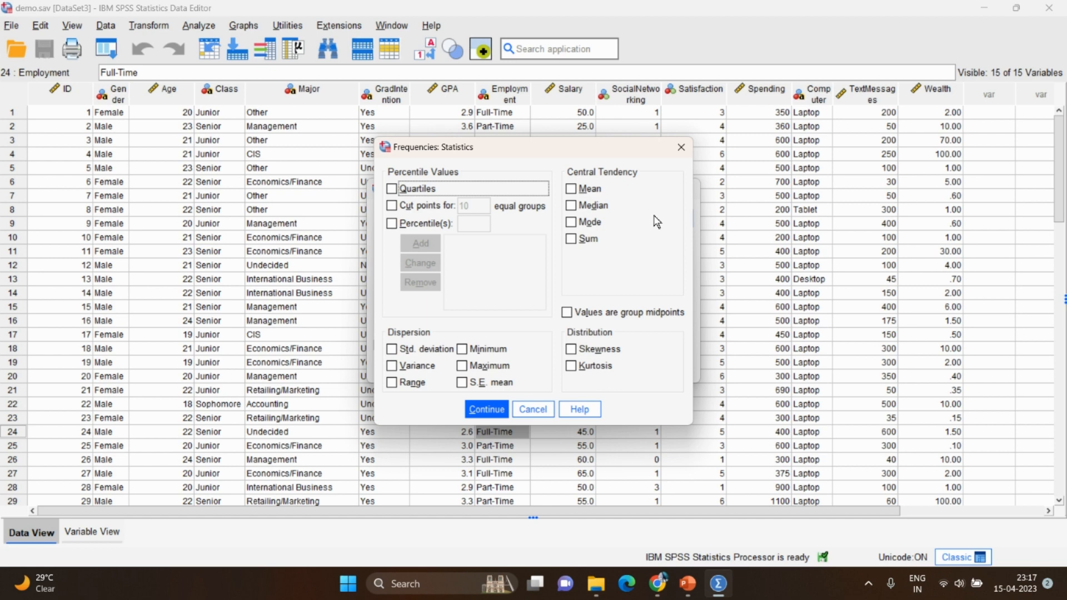
{"action": "left_click", "coordinate": [576, 196]}
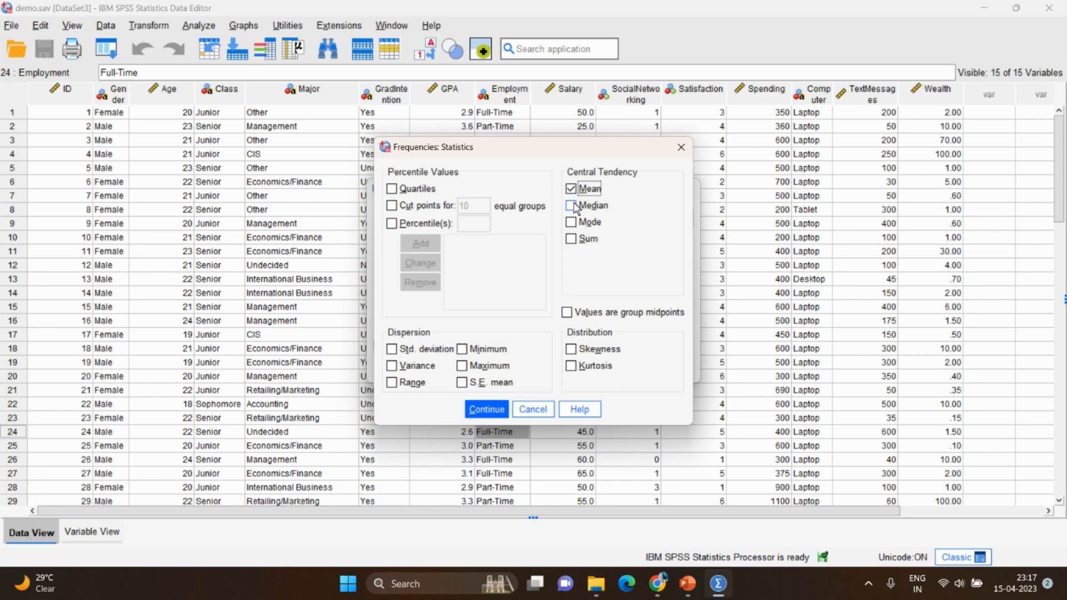
{"action": "left_click", "coordinate": [575, 206]}
{"action": "left_click", "coordinate": [572, 239]}
Step: Add standard deviation, minimum and maximum to the requested statistics and run the Frequencies analysis
{"action": "left_click", "coordinate": [392, 348]}
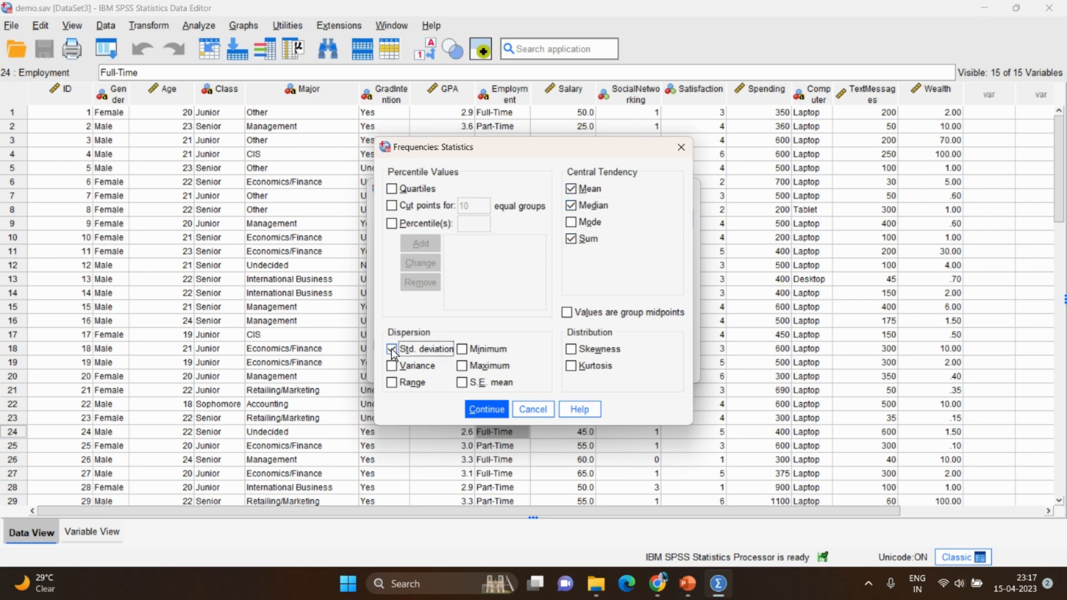
{"action": "left_click", "coordinate": [460, 351]}
{"action": "left_click", "coordinate": [460, 365]}
{"action": "left_click", "coordinate": [461, 349]}
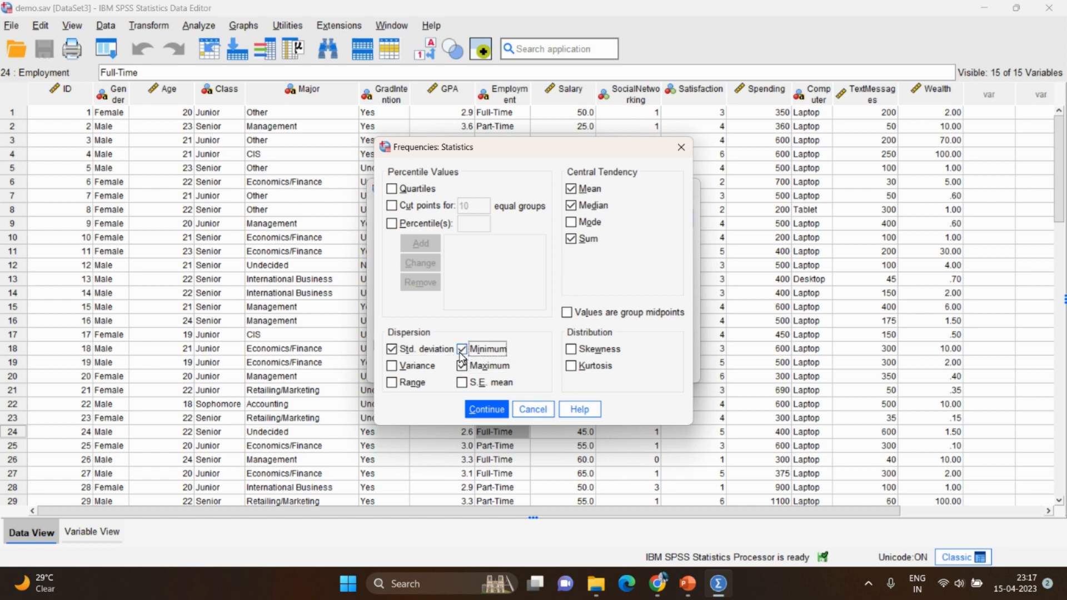
{"action": "left_click", "coordinate": [477, 405]}
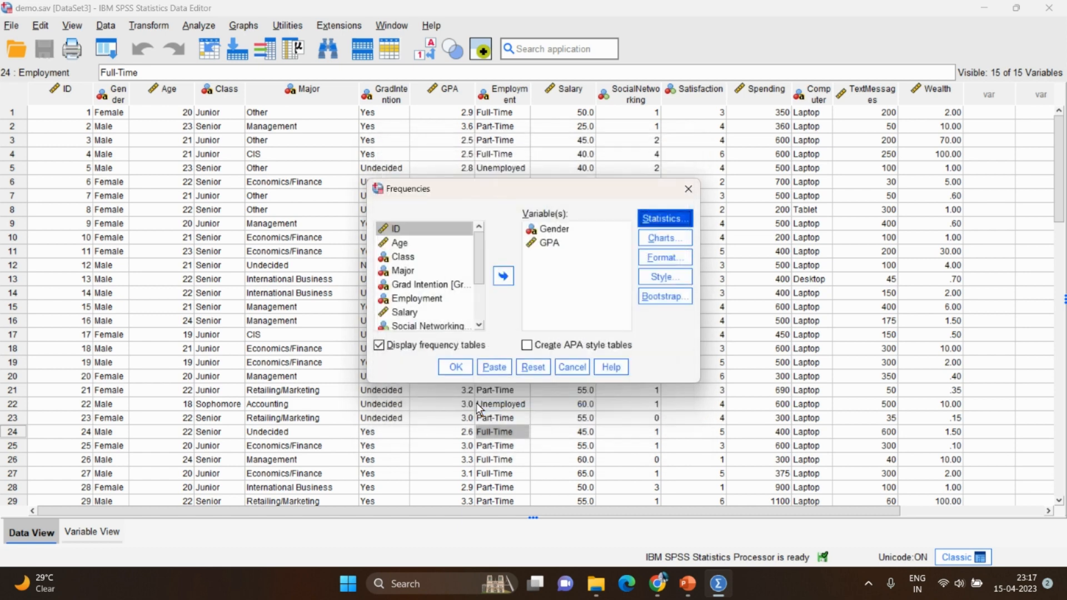
{"action": "left_click", "coordinate": [462, 369]}
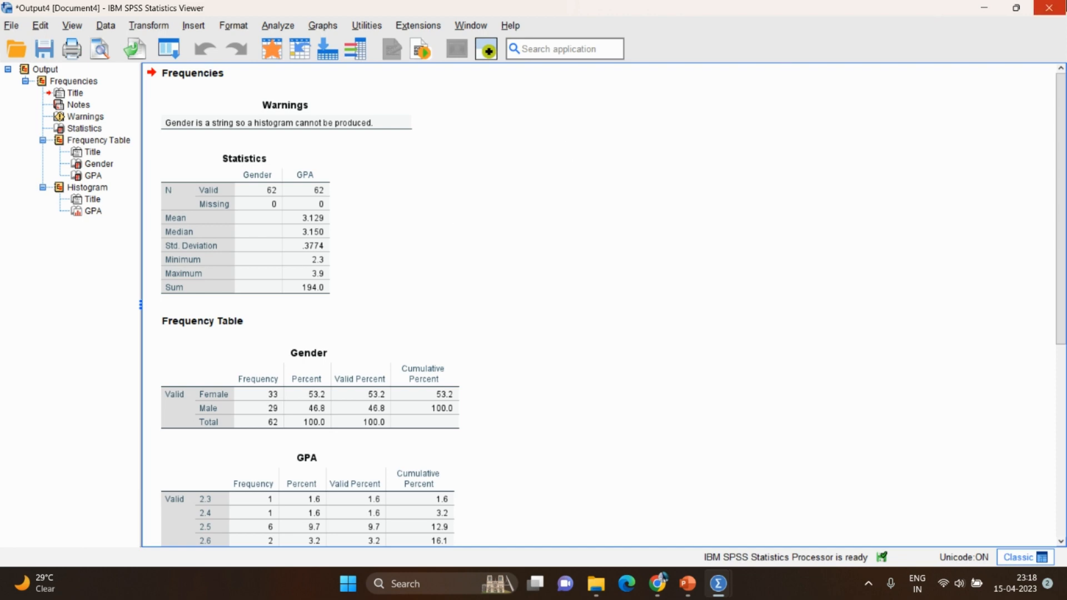
Step: Close the output containing the Gender and GPA statistics without saving it
{"action": "left_click", "coordinate": [1049, 8]}
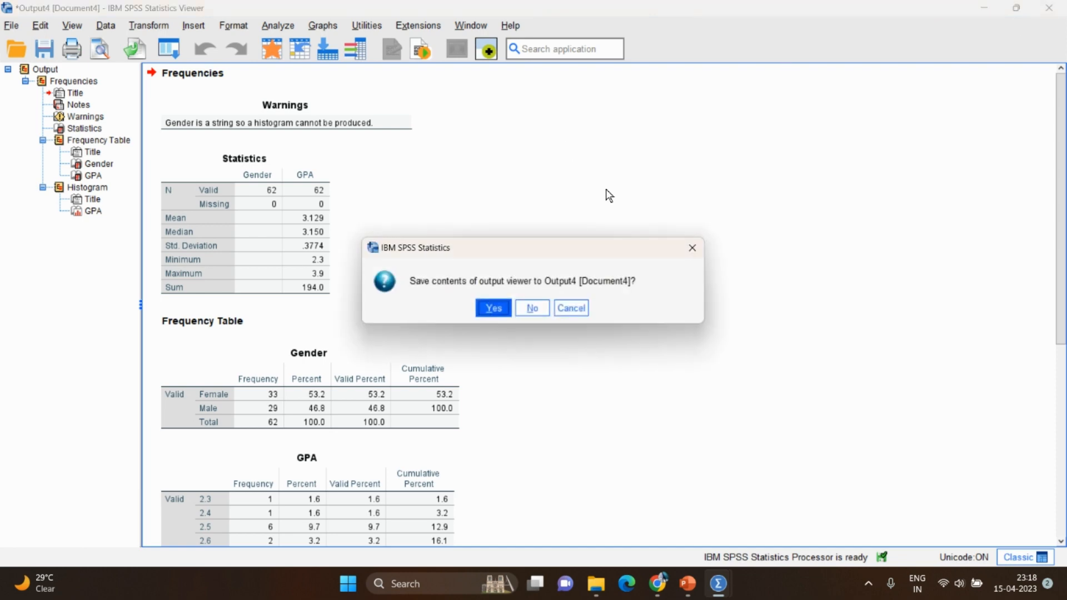
{"action": "left_click", "coordinate": [531, 308]}
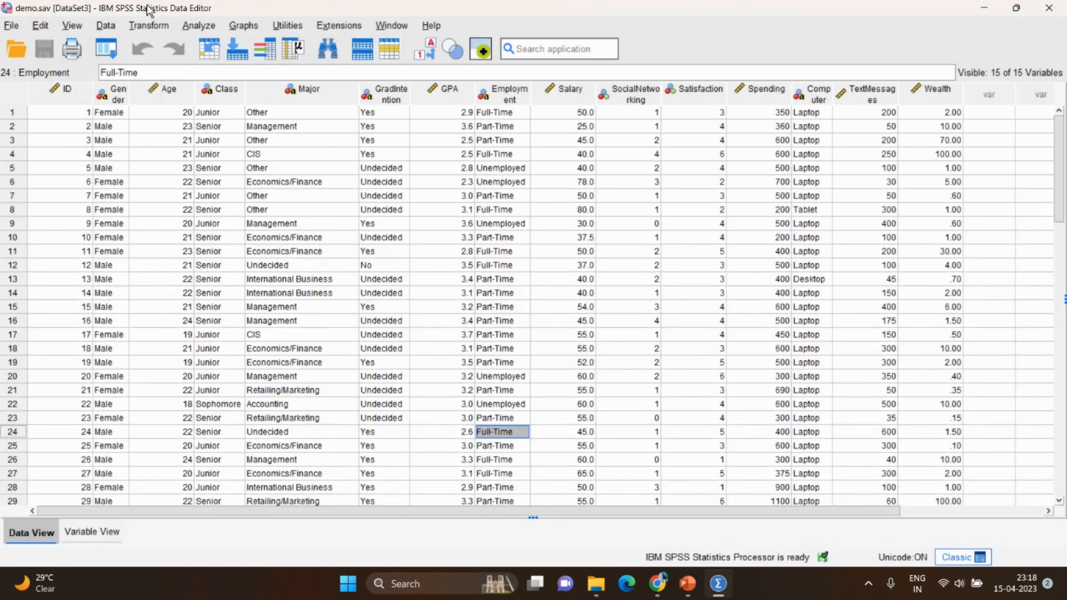
{"action": "left_click", "coordinate": [195, 25]}
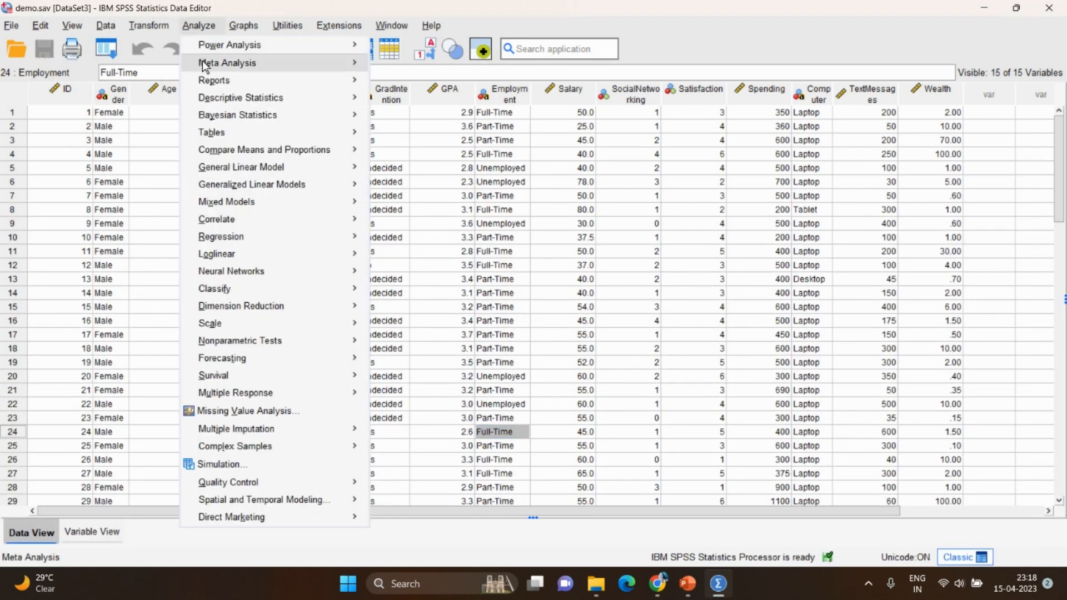
{"action": "mouse_move", "coordinate": [233, 80]}
{"action": "mouse_move", "coordinate": [304, 107]}
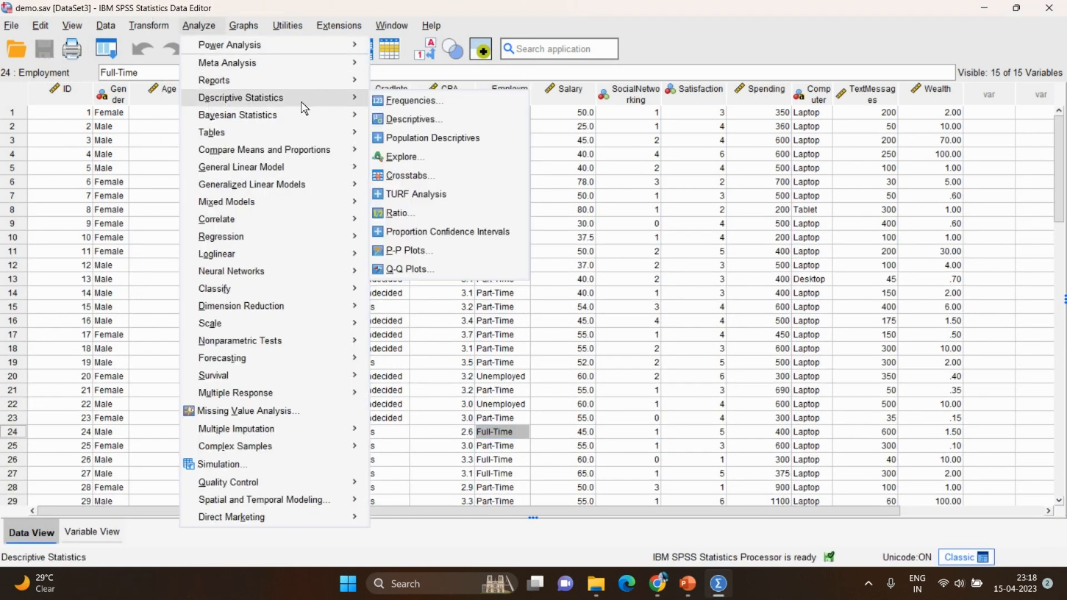
{"action": "left_click", "coordinate": [382, 101]}
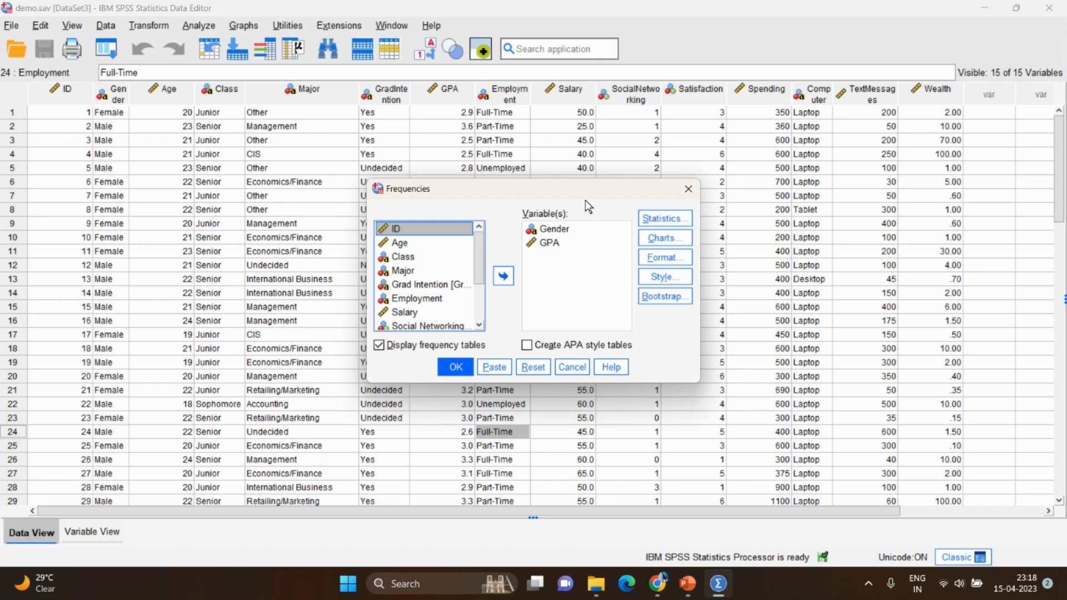
{"action": "left_click", "coordinate": [686, 190]}
Step: Set up an Explore analysis with Age as the dependent variable and GPA as the factor
{"action": "left_click", "coordinate": [202, 29]}
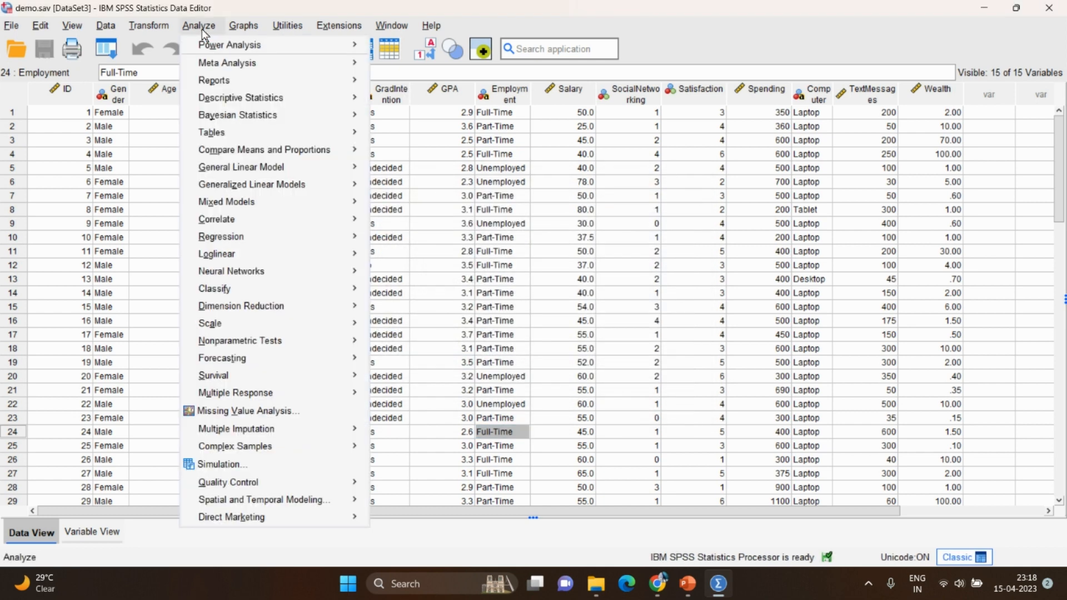
{"action": "mouse_move", "coordinate": [214, 96]}
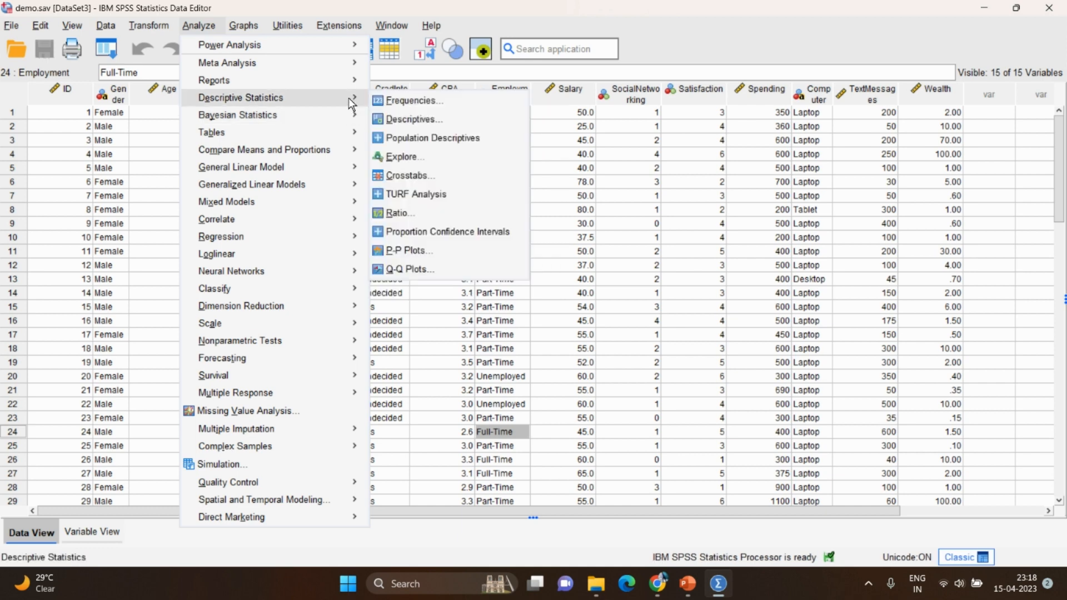
{"action": "mouse_move", "coordinate": [351, 101]}
{"action": "left_click", "coordinate": [385, 150]}
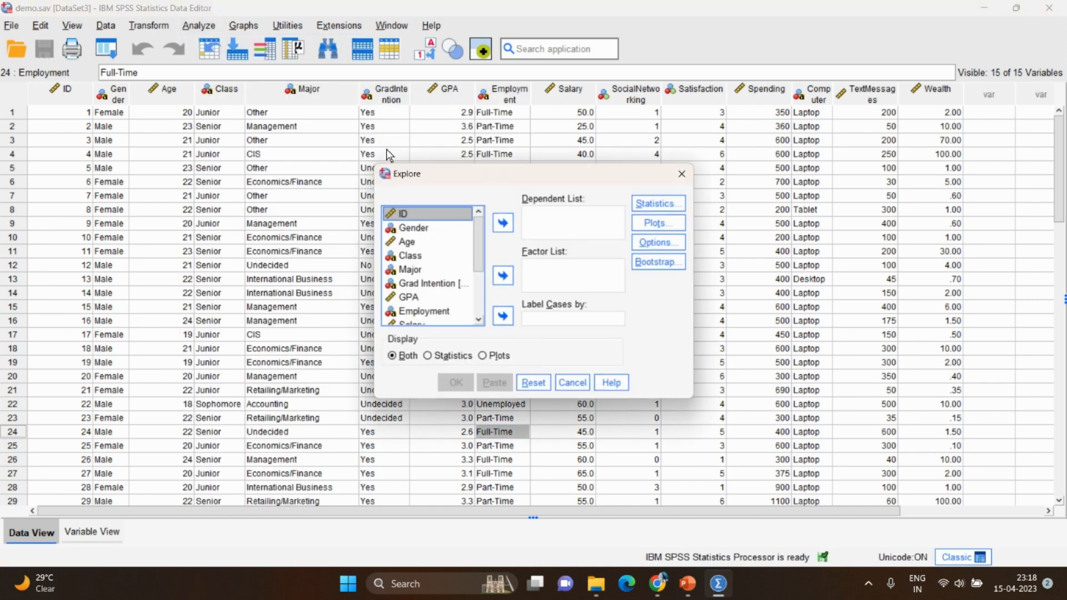
{"action": "left_click", "coordinate": [404, 227]}
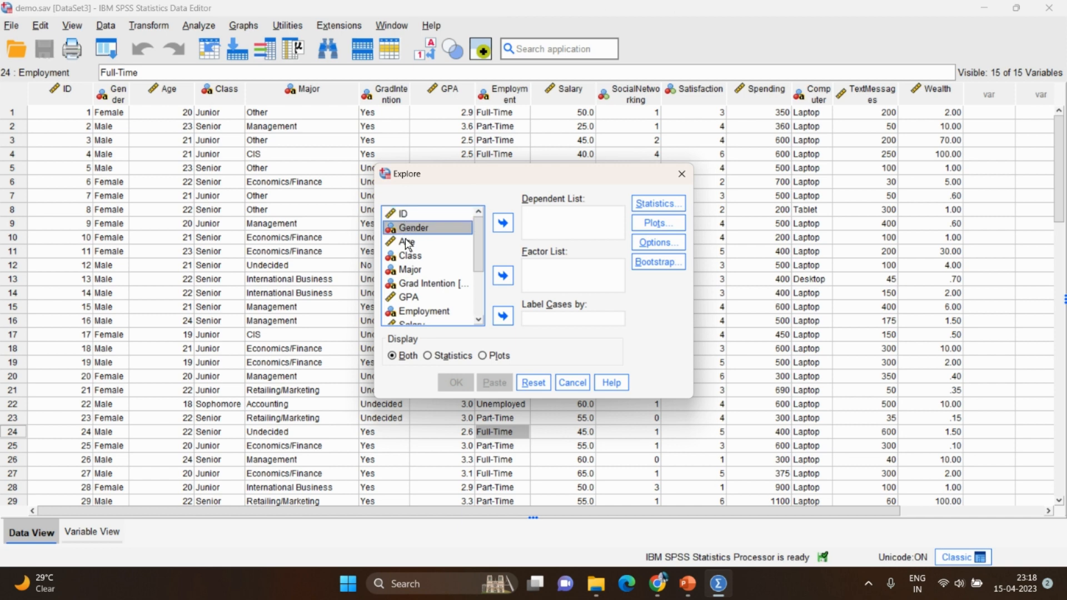
{"action": "left_click_drag", "start_coordinate": [408, 245], "coordinate": [561, 228]}
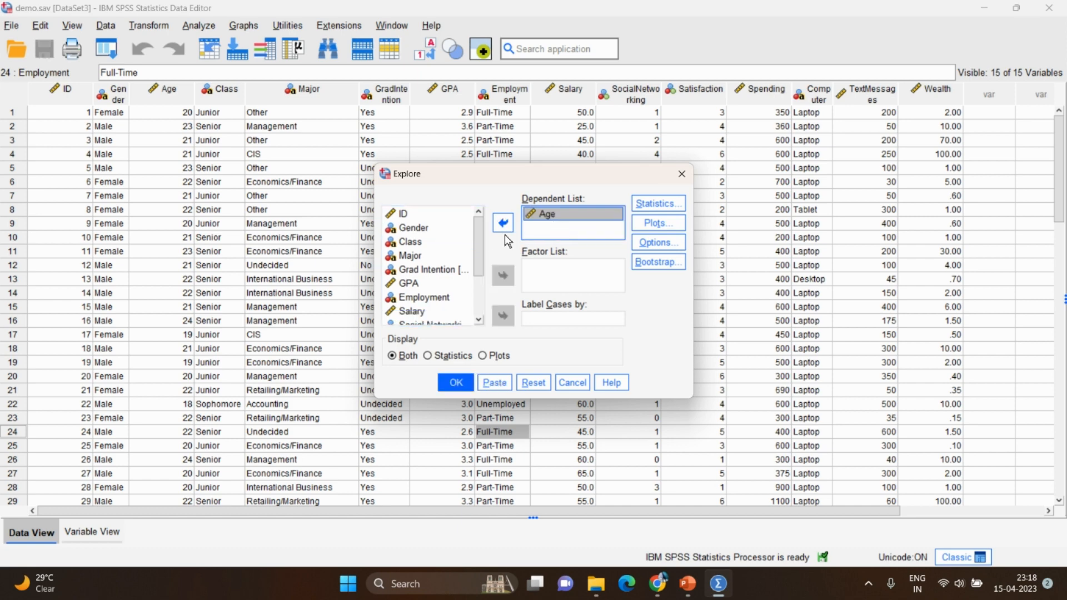
{"action": "left_click_drag", "start_coordinate": [409, 283], "coordinate": [546, 267]}
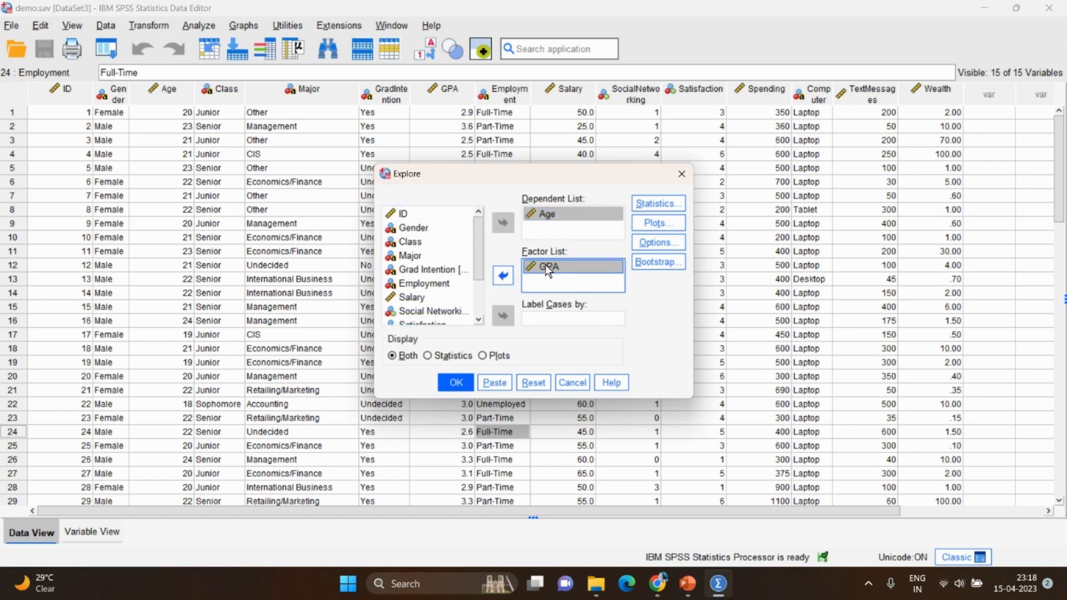
Step: Include histograms alongside the stem-and-leaf plots in the Explore analysis
{"action": "left_click", "coordinate": [634, 224]}
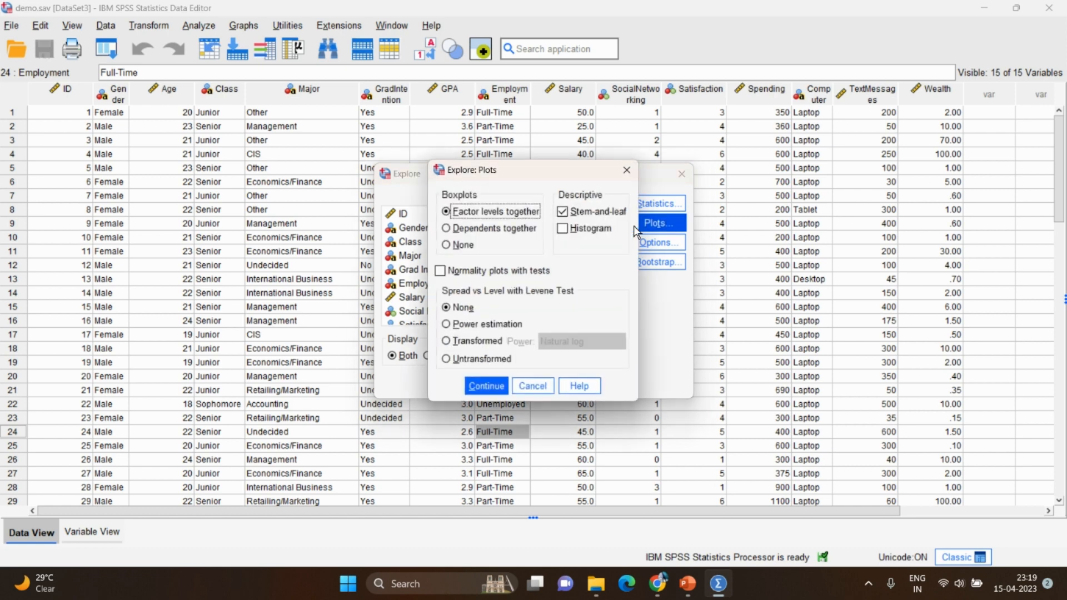
{"action": "left_click", "coordinate": [563, 229]}
{"action": "left_click", "coordinate": [473, 387]}
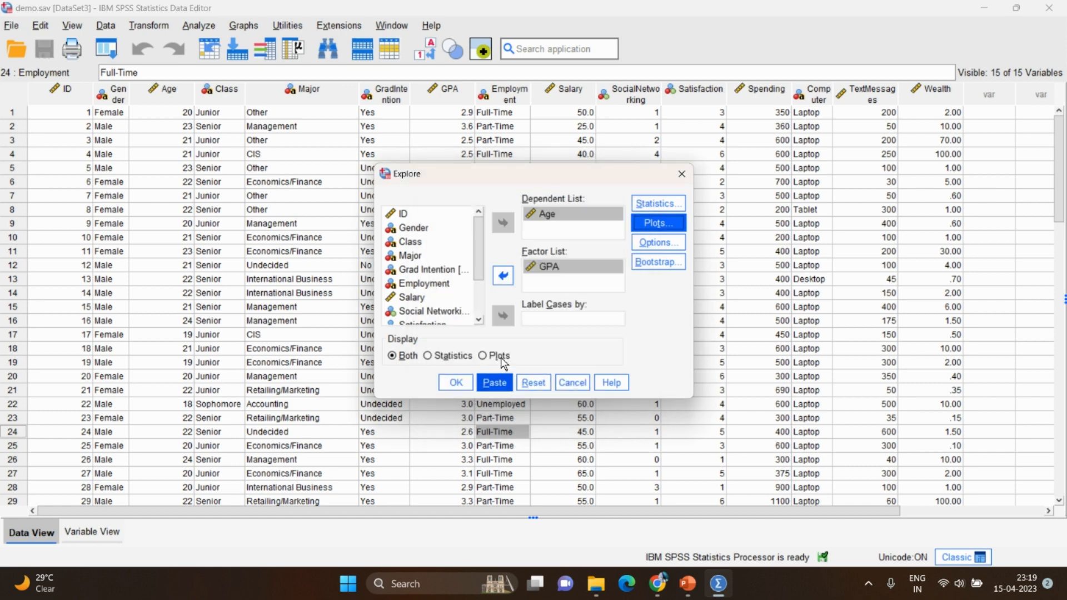
Step: Add outliers and percentiles to the Explore statistics and run the analysis of Age by GPA
{"action": "left_click", "coordinate": [649, 202]}
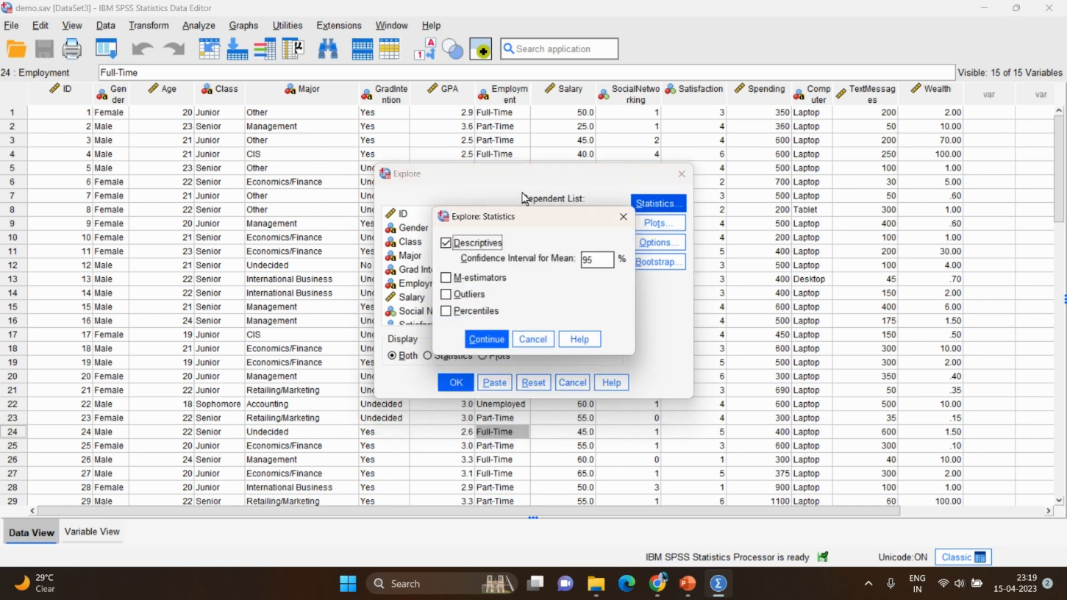
{"action": "left_click", "coordinate": [445, 294]}
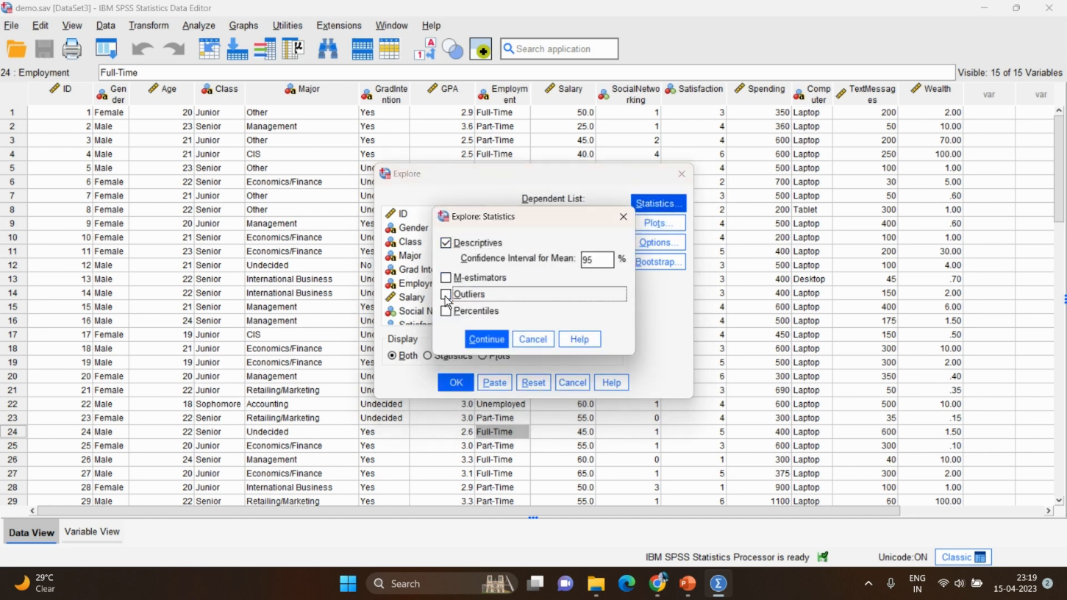
{"action": "left_click", "coordinate": [446, 311]}
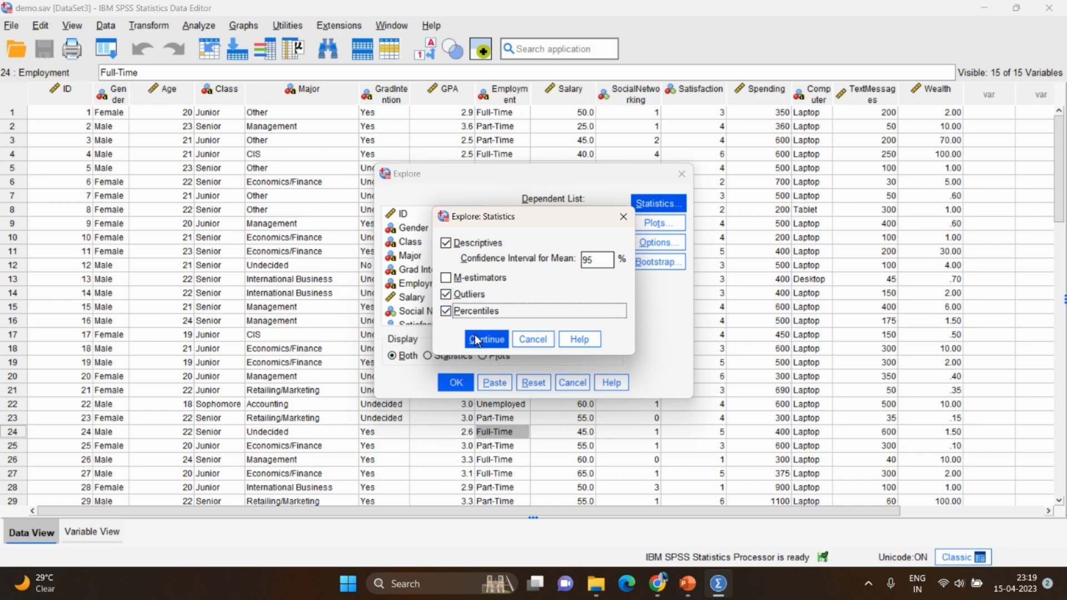
{"action": "left_click", "coordinate": [474, 335]}
{"action": "left_click", "coordinate": [458, 382]}
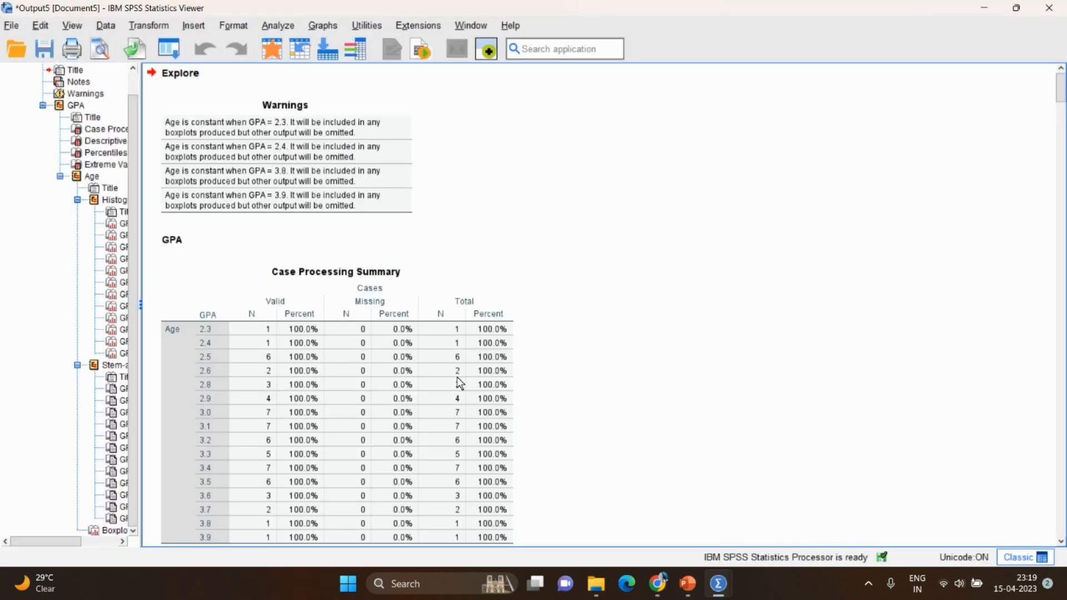
Step: Examine the Explore output for Age by GPA, including the descriptives, extreme values, histograms, stem-and-leaf plots and boxplot
{"action": "scroll", "coordinate": [460, 383], "scroll_direction": "down", "scroll_amount": 5}
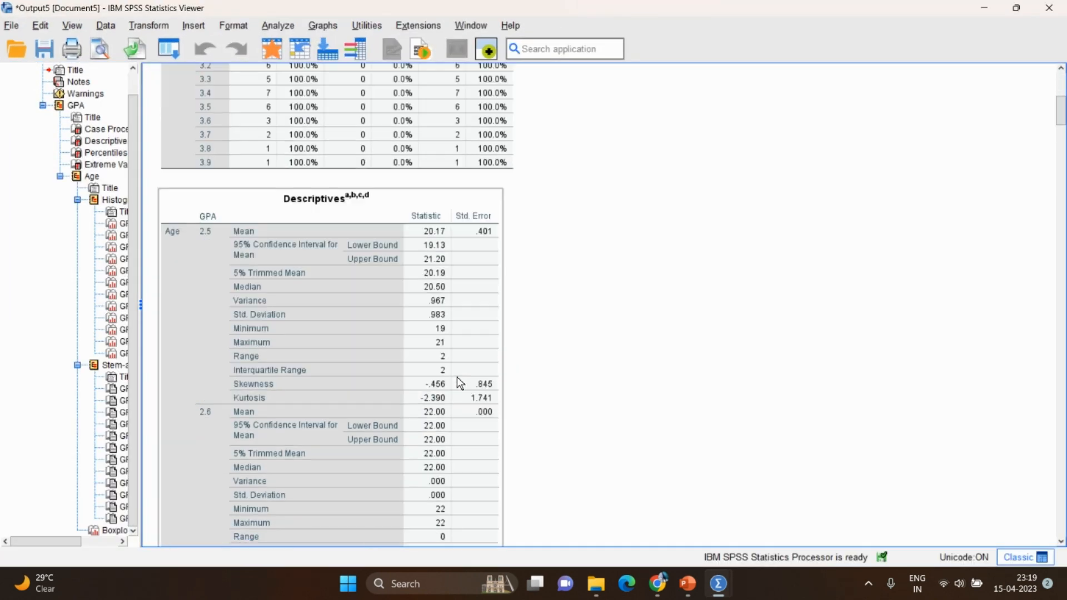
{"action": "scroll", "coordinate": [460, 384], "scroll_direction": "down", "scroll_amount": 20}
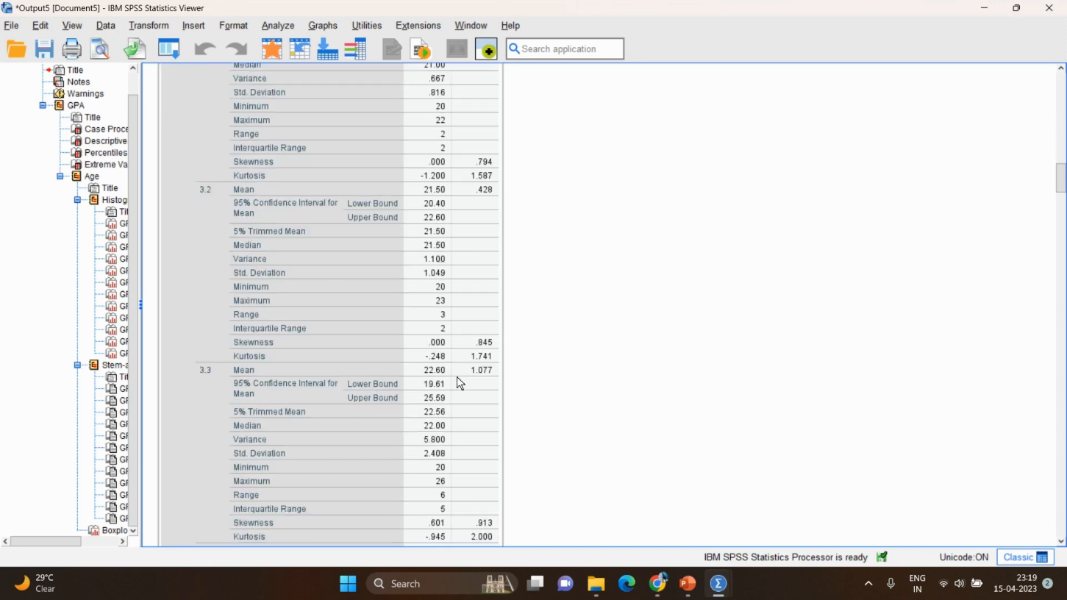
{"action": "scroll", "coordinate": [460, 383], "scroll_direction": "down", "scroll_amount": 20}
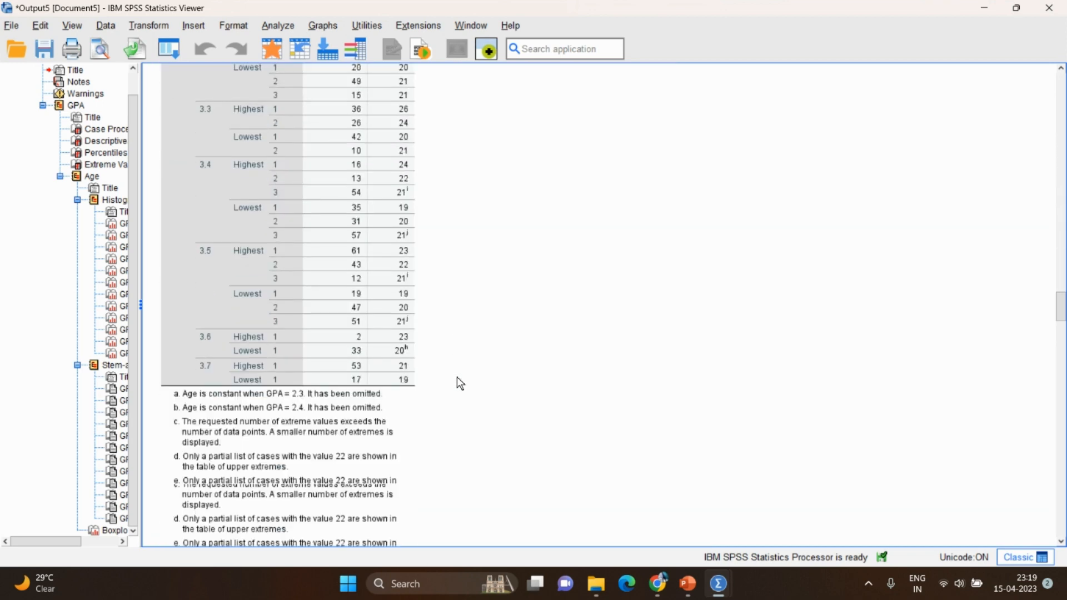
{"action": "scroll", "coordinate": [460, 383], "scroll_direction": "down", "scroll_amount": 5}
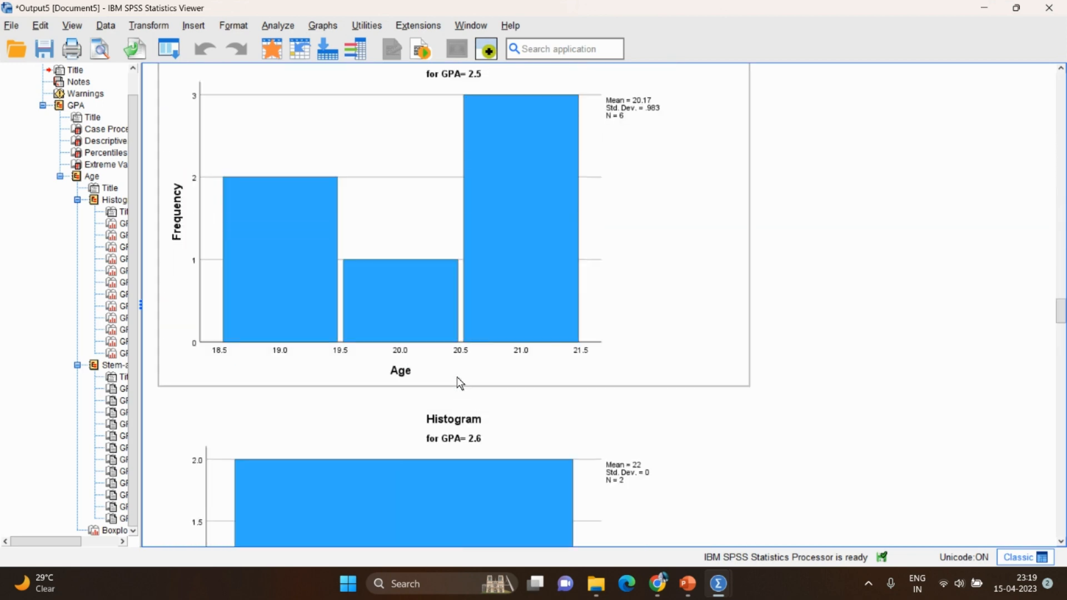
{"action": "scroll", "coordinate": [460, 384], "scroll_direction": "down", "scroll_amount": 15}
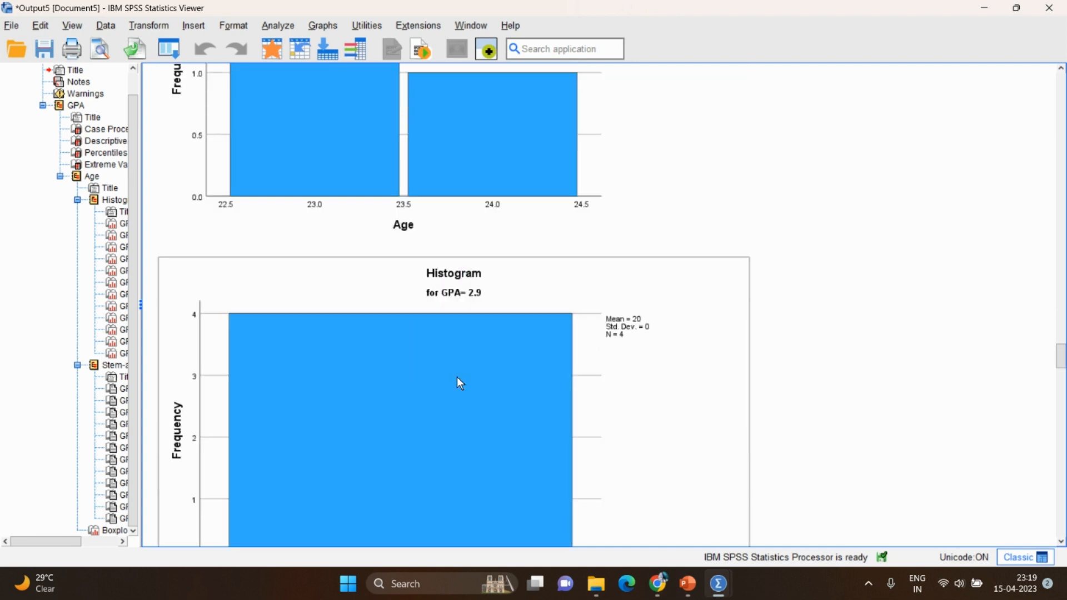
{"action": "scroll", "coordinate": [461, 384], "scroll_direction": "down", "scroll_amount": 15}
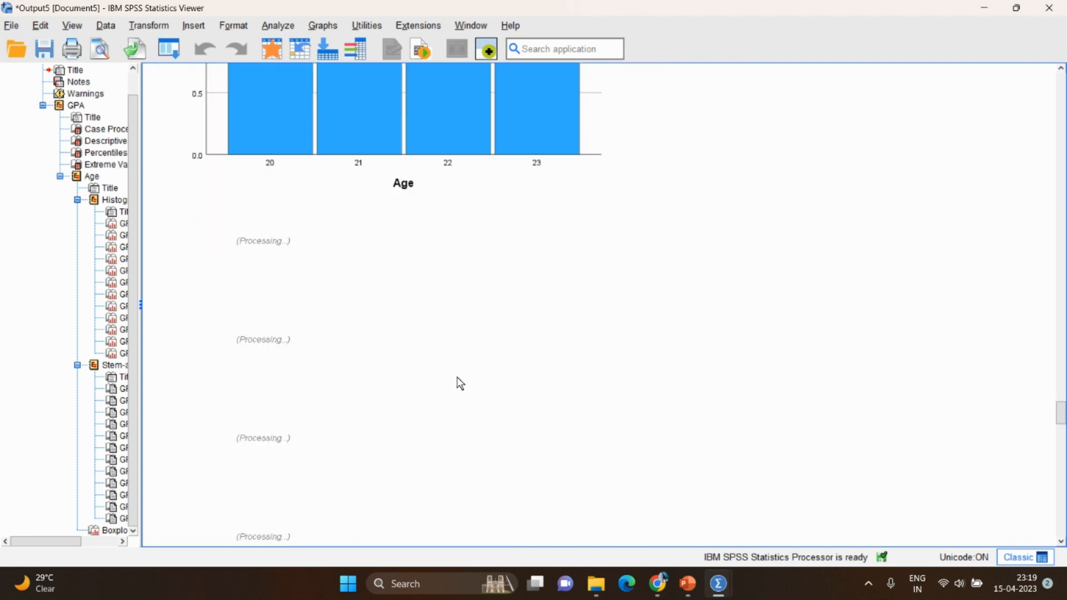
{"action": "scroll", "coordinate": [460, 383], "scroll_direction": "down", "scroll_amount": 15}
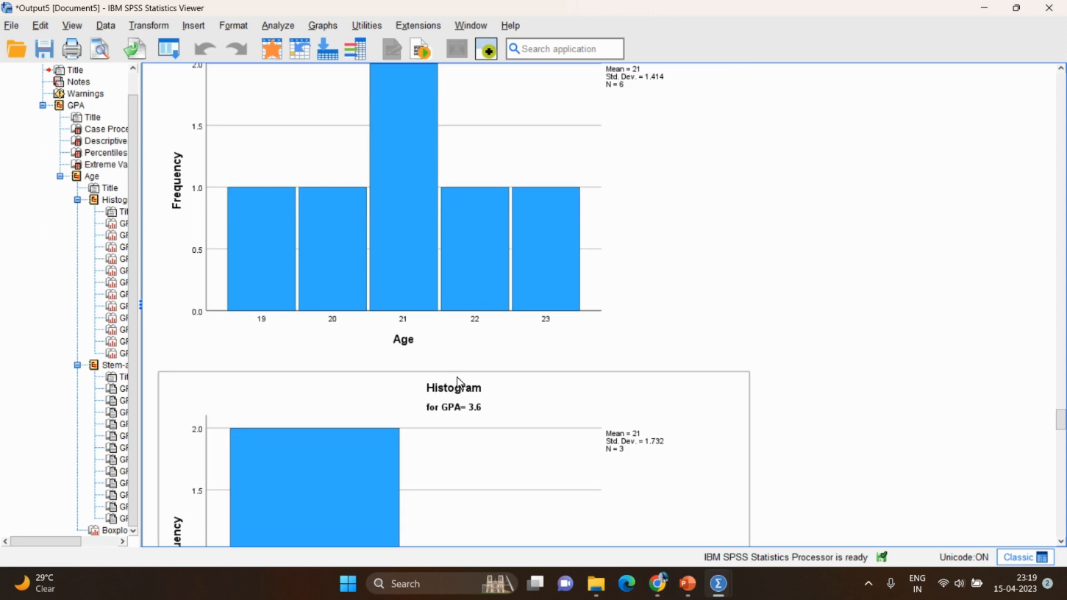
{"action": "scroll", "coordinate": [461, 383], "scroll_direction": "down", "scroll_amount": 15}
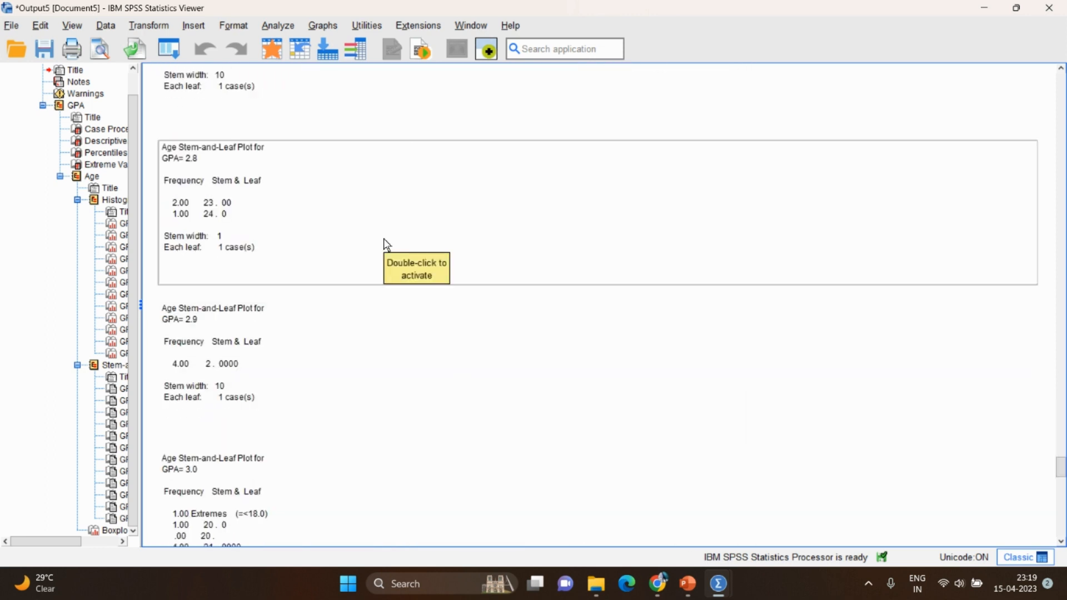
{"action": "scroll", "coordinate": [387, 245], "scroll_direction": "up", "scroll_amount": 9}
{"action": "scroll", "coordinate": [387, 245], "scroll_direction": "down", "scroll_amount": 3}
{"action": "scroll", "coordinate": [387, 245], "scroll_direction": "down", "scroll_amount": 15}
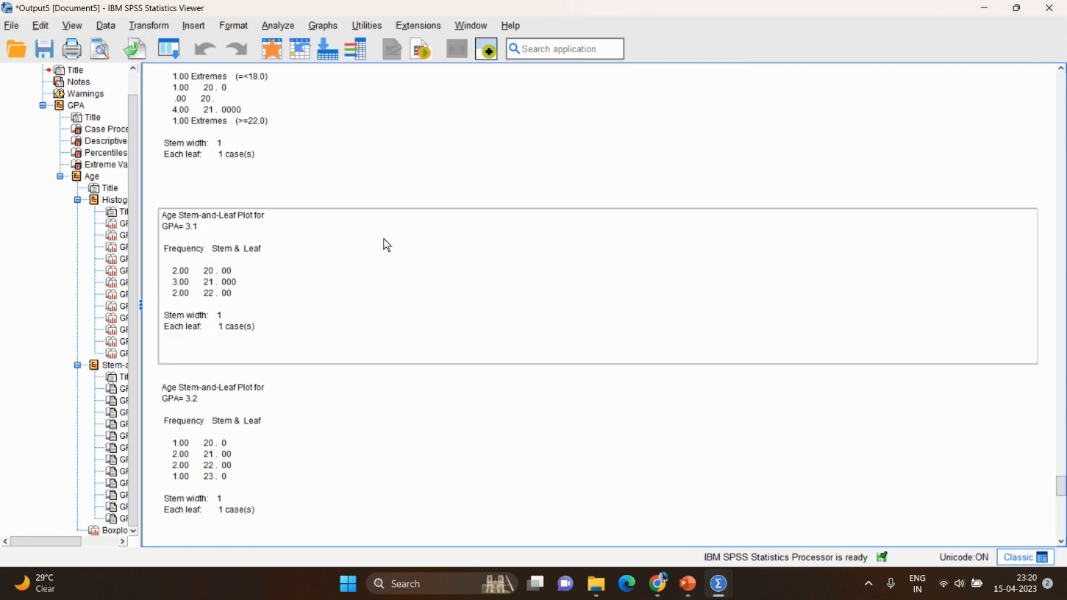
{"action": "scroll", "coordinate": [388, 245], "scroll_direction": "down", "scroll_amount": 1}
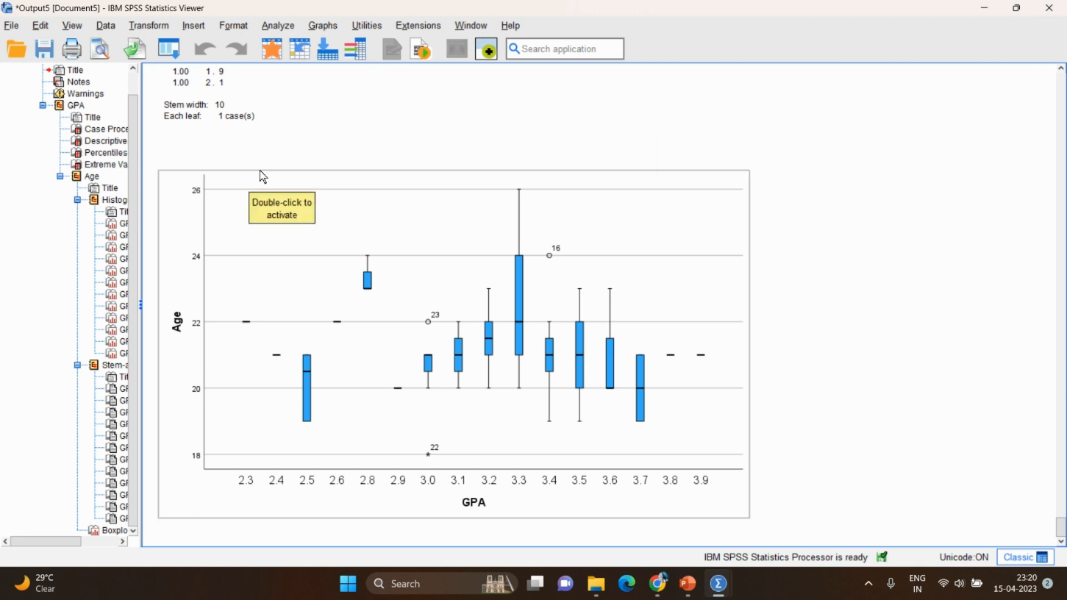
{"action": "left_click", "coordinate": [391, 77]}
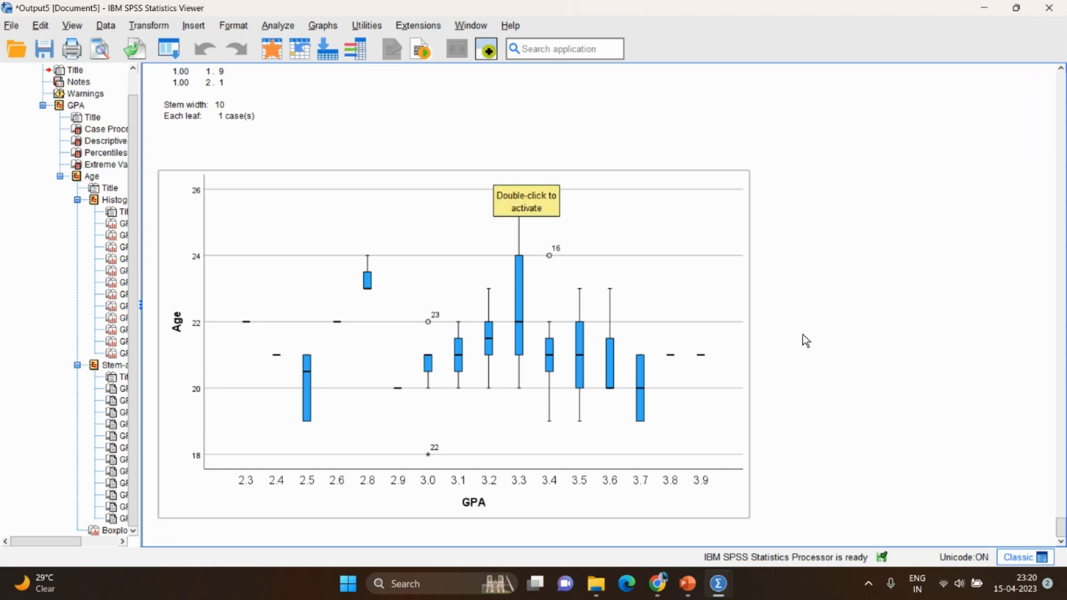
Step: Close the Explore output of Age by GPA without saving it
{"action": "scroll", "coordinate": [904, 232], "scroll_direction": "up", "scroll_amount": 3}
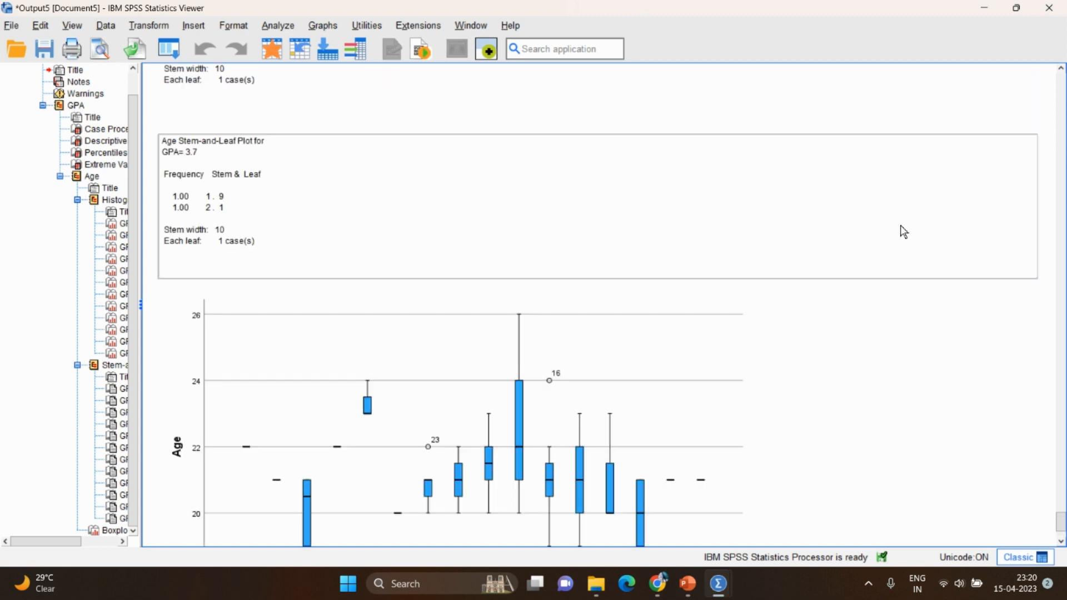
{"action": "scroll", "coordinate": [912, 336], "scroll_direction": "up", "scroll_amount": 10}
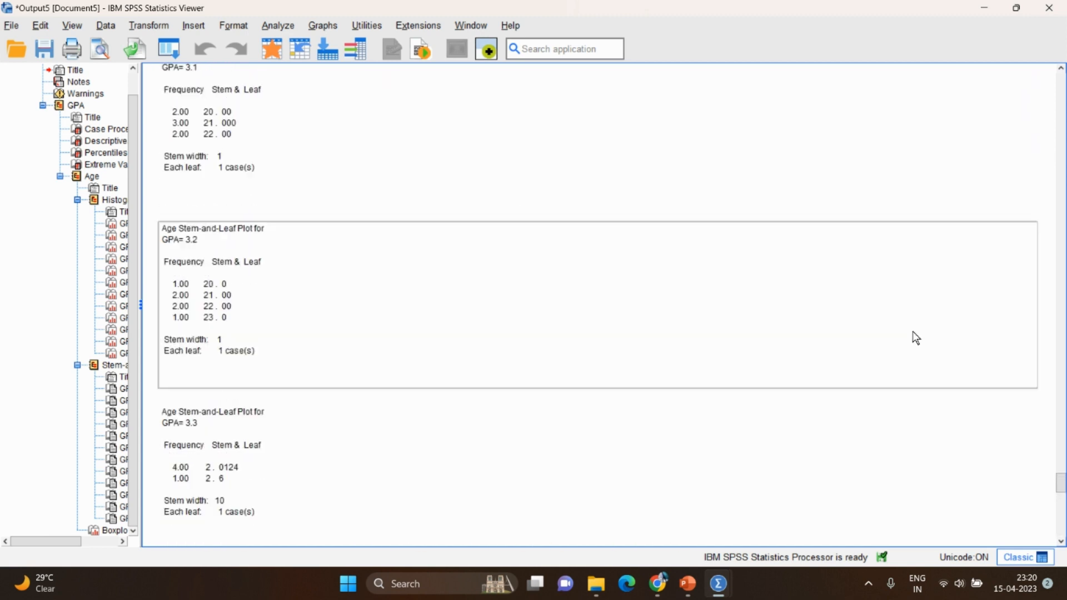
{"action": "scroll", "coordinate": [914, 337], "scroll_direction": "up", "scroll_amount": 15}
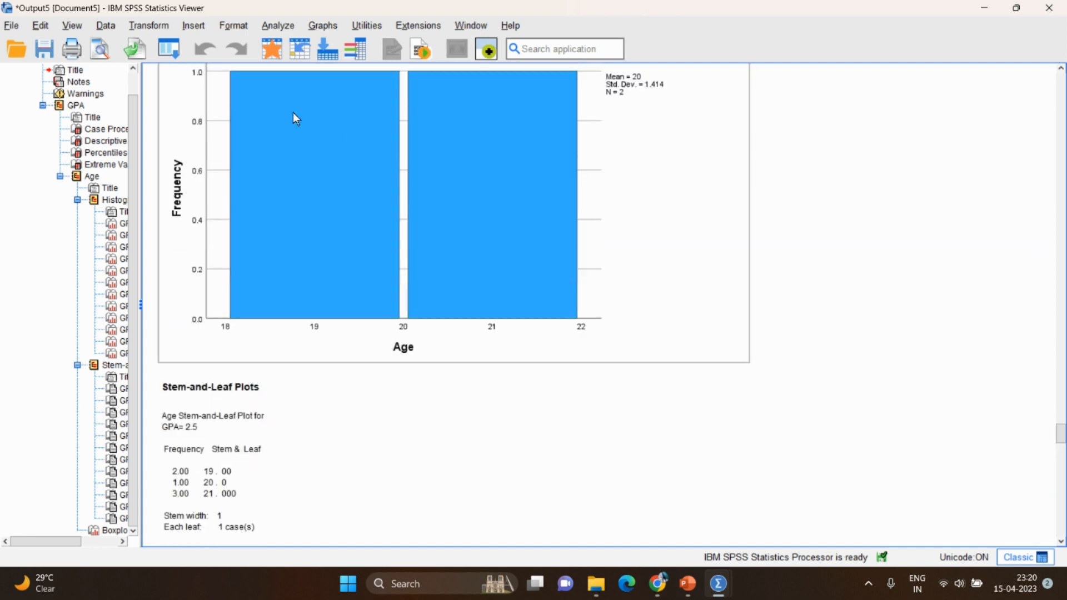
{"action": "scroll", "coordinate": [427, 239], "scroll_direction": "up", "scroll_amount": 4}
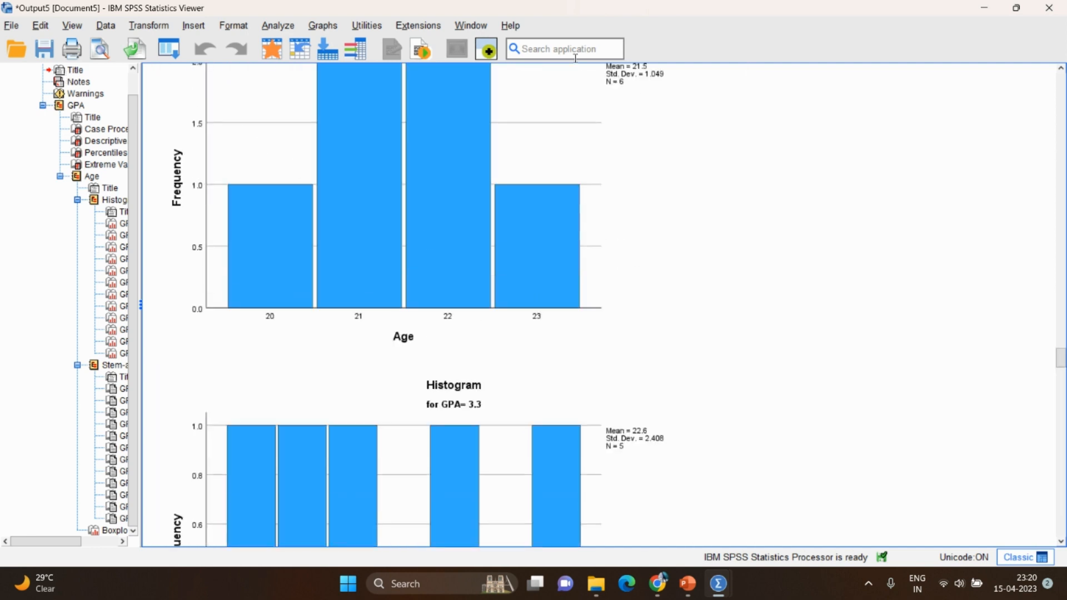
{"action": "left_click", "coordinate": [1062, 7]}
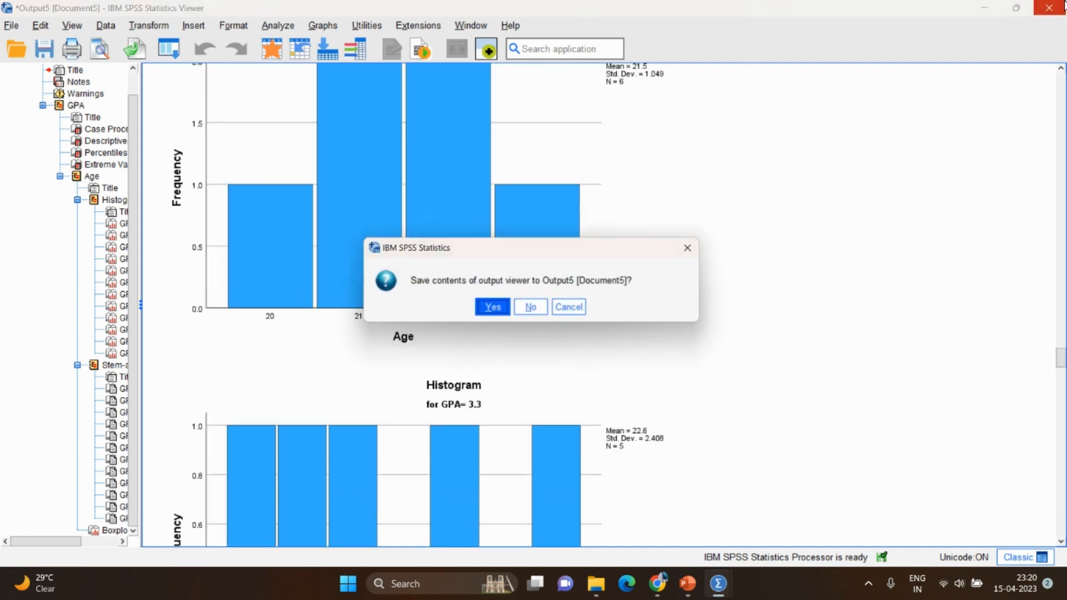
{"action": "left_click", "coordinate": [534, 307]}
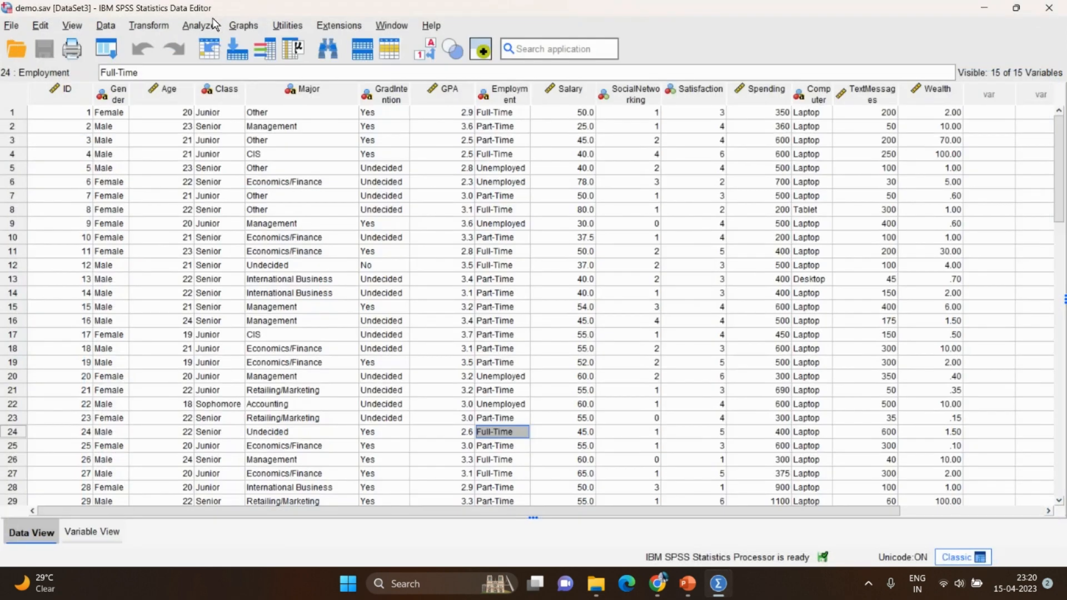
Step: Set up a One-Sample T Test with GPA as the test variable
{"action": "left_click", "coordinate": [213, 25]}
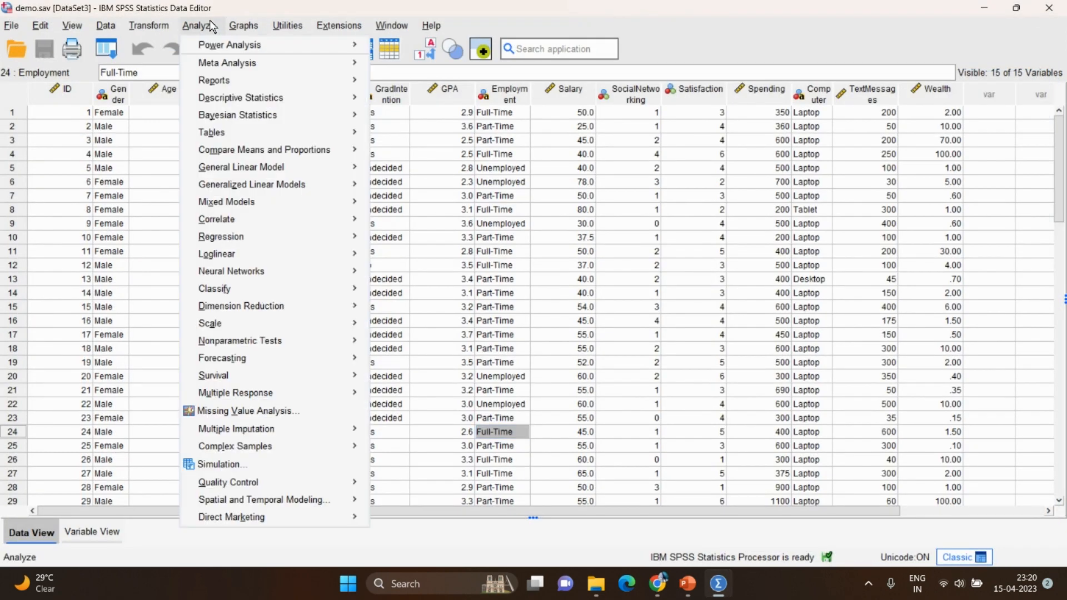
{"action": "mouse_move", "coordinate": [230, 170]}
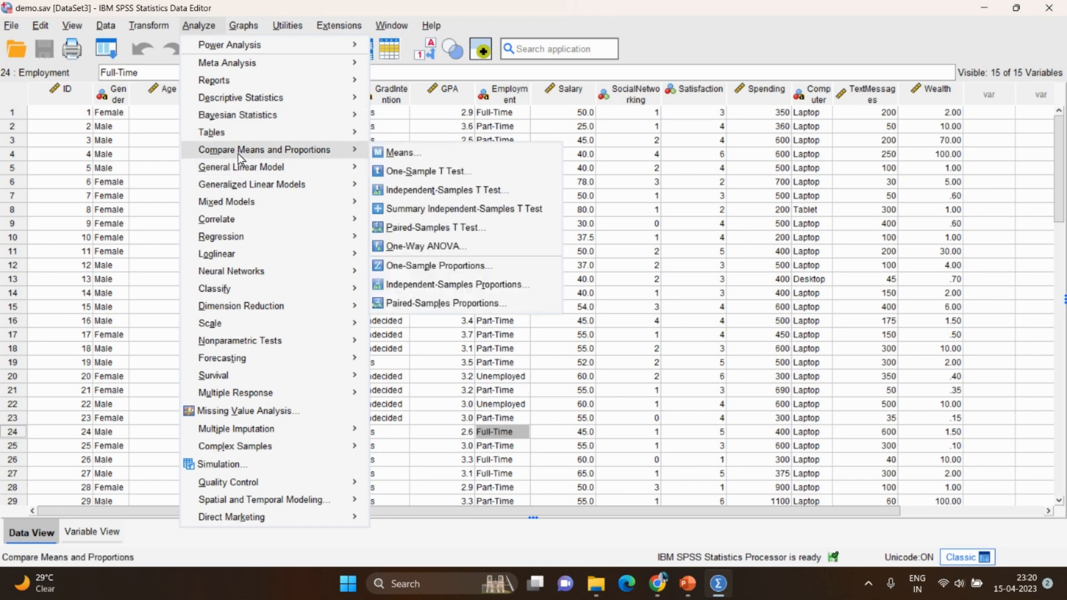
{"action": "left_click", "coordinate": [382, 170]}
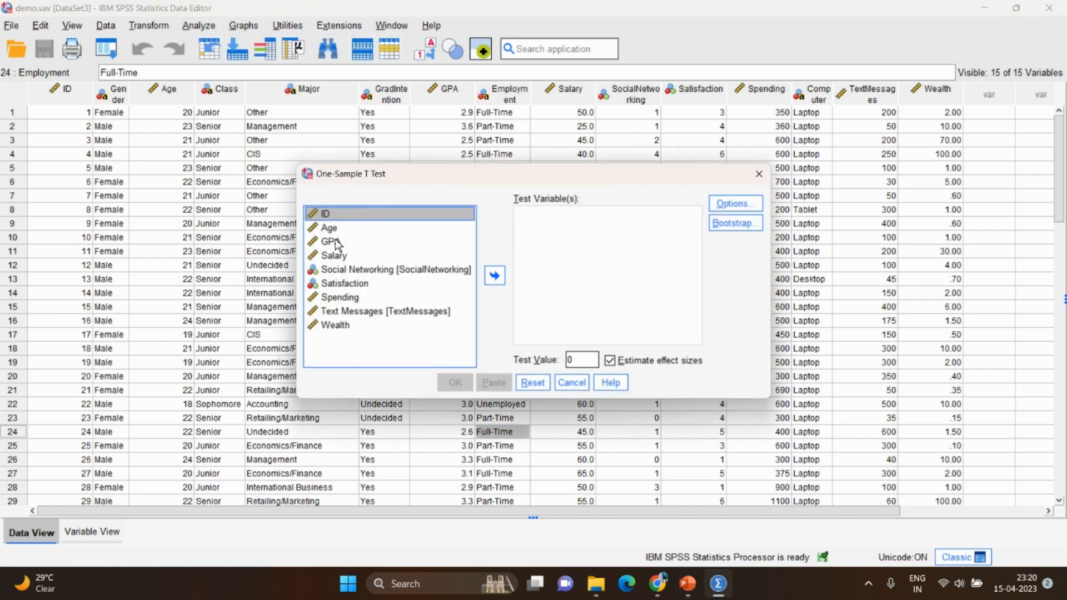
{"action": "left_click", "coordinate": [336, 242]}
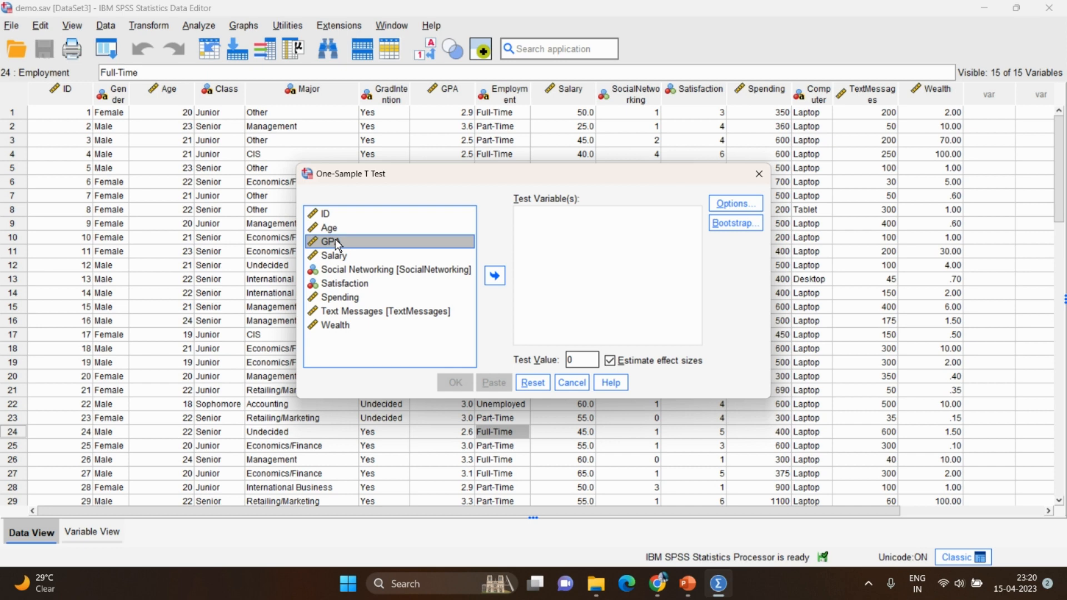
{"action": "left_click_drag", "start_coordinate": [335, 239], "coordinate": [583, 229]}
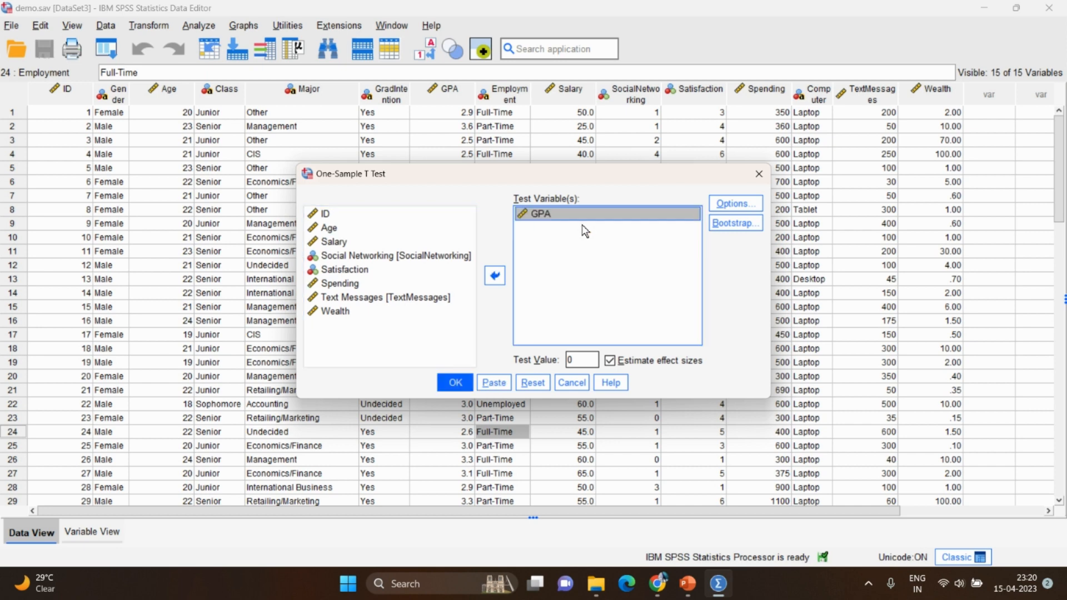
Step: Set the test value to 3.0 and run the One-Sample T Test on GPA
{"action": "double_click", "coordinate": [572, 360]}
{"action": "key", "text": "BackSpace"}
{"action": "type", "text": "30"}
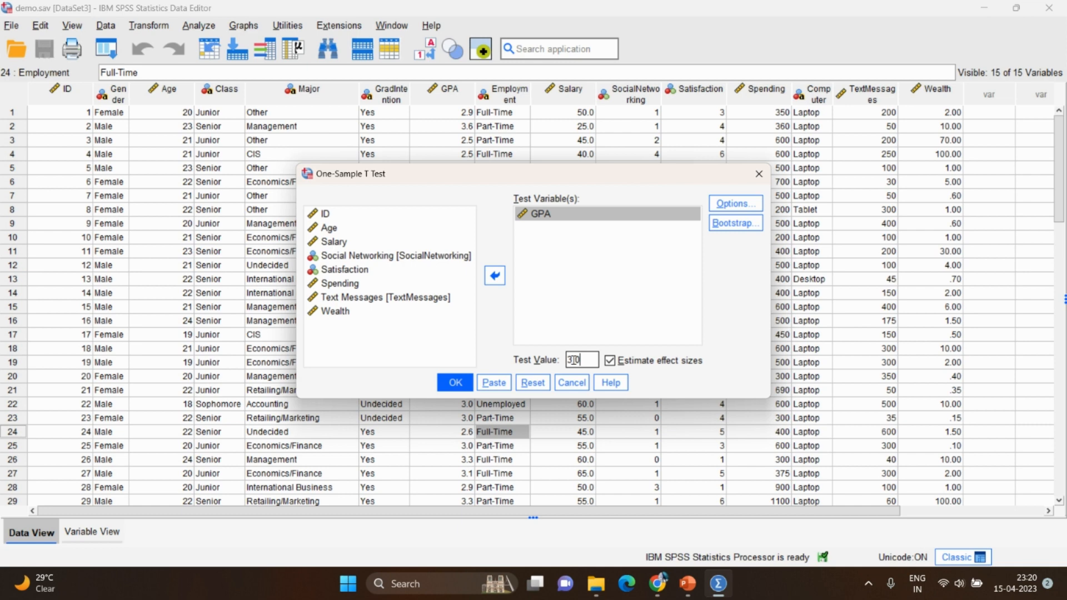
{"action": "key", "text": "Return"}
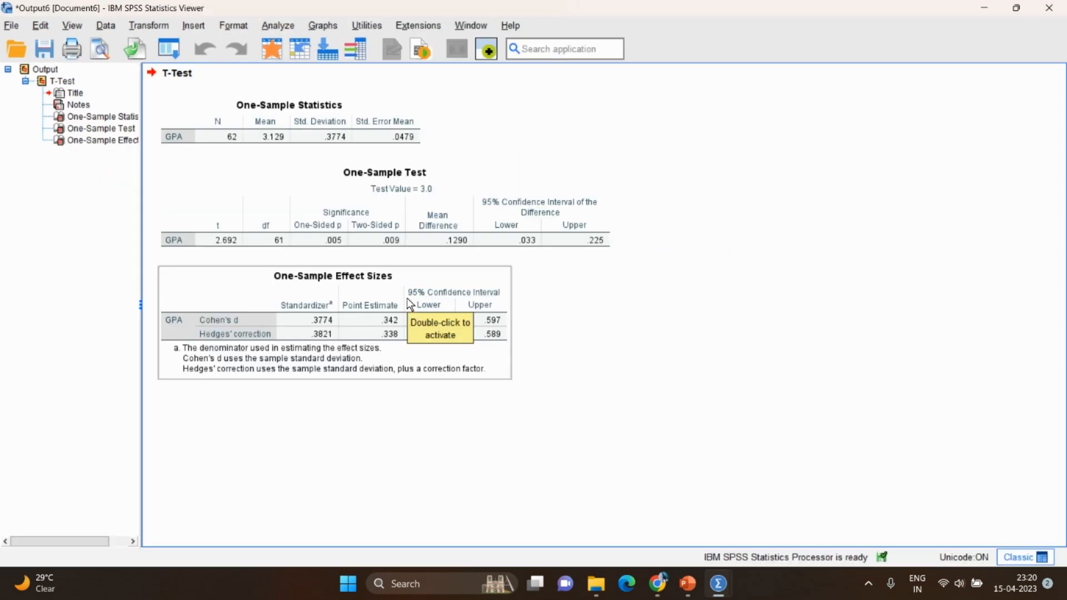
Step: Close the One-Sample T Test output without saving it
{"action": "left_click", "coordinate": [377, 413]}
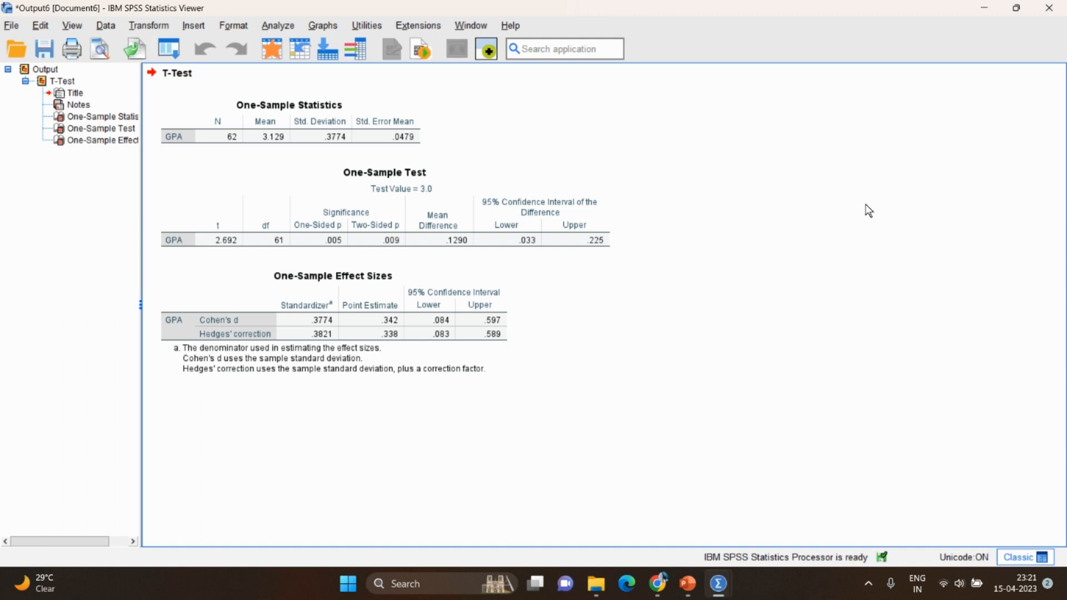
{"action": "left_click", "coordinate": [1050, 8]}
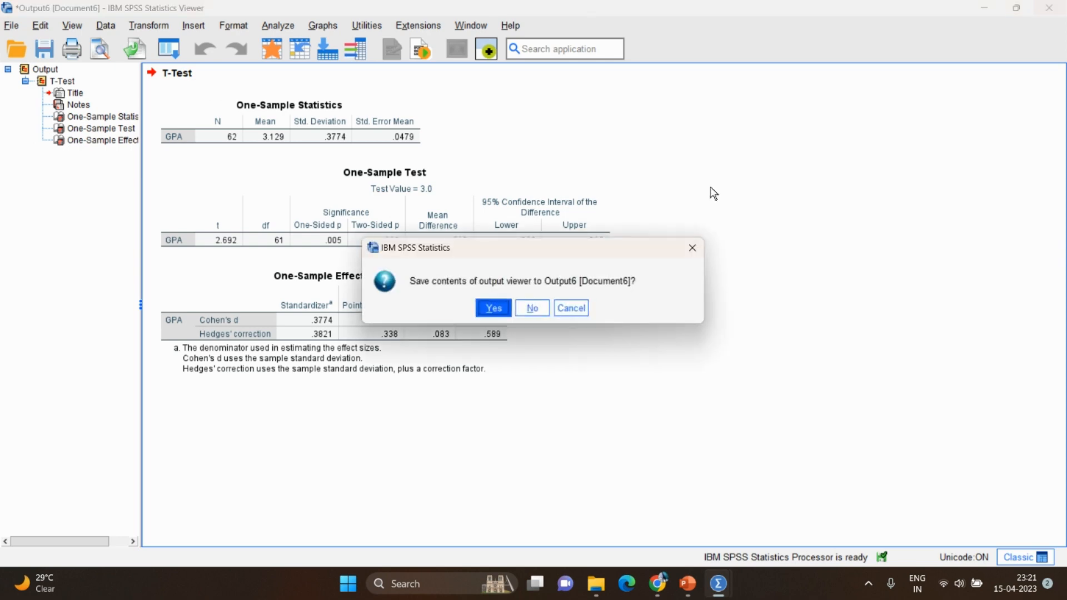
{"action": "left_click", "coordinate": [536, 312]}
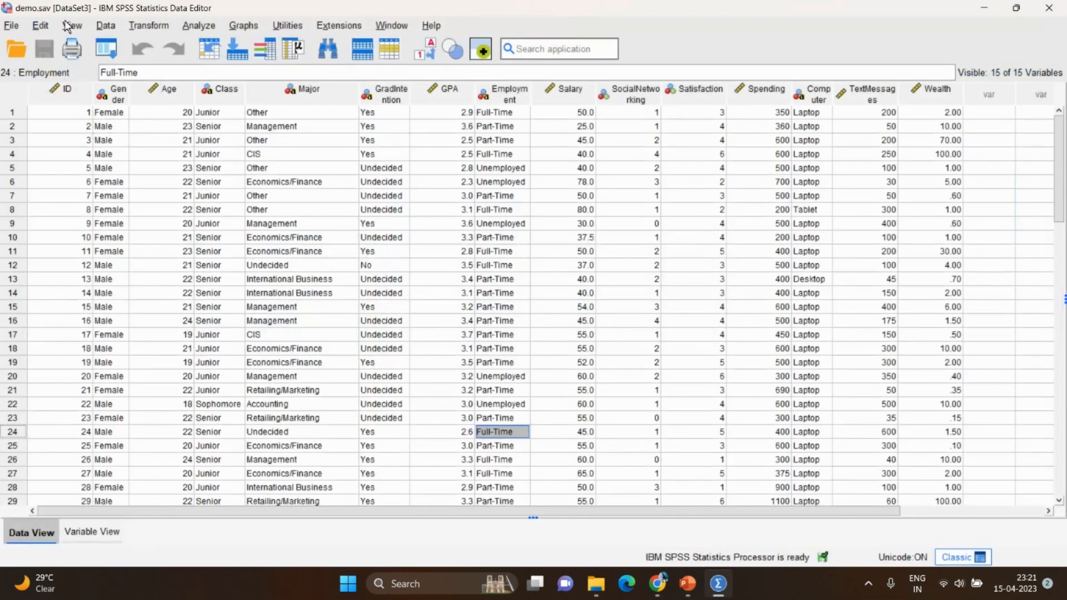
Step: Set up a Linear Regression with GPA as the dependent variable and Salary as the independent variable
{"action": "left_click", "coordinate": [192, 27]}
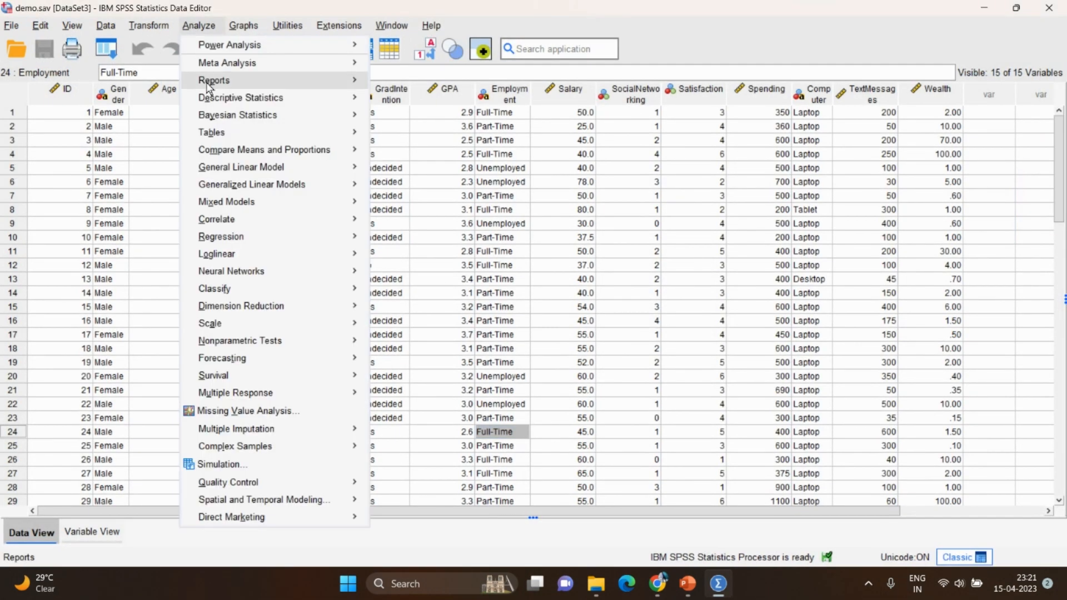
{"action": "mouse_move", "coordinate": [215, 225]}
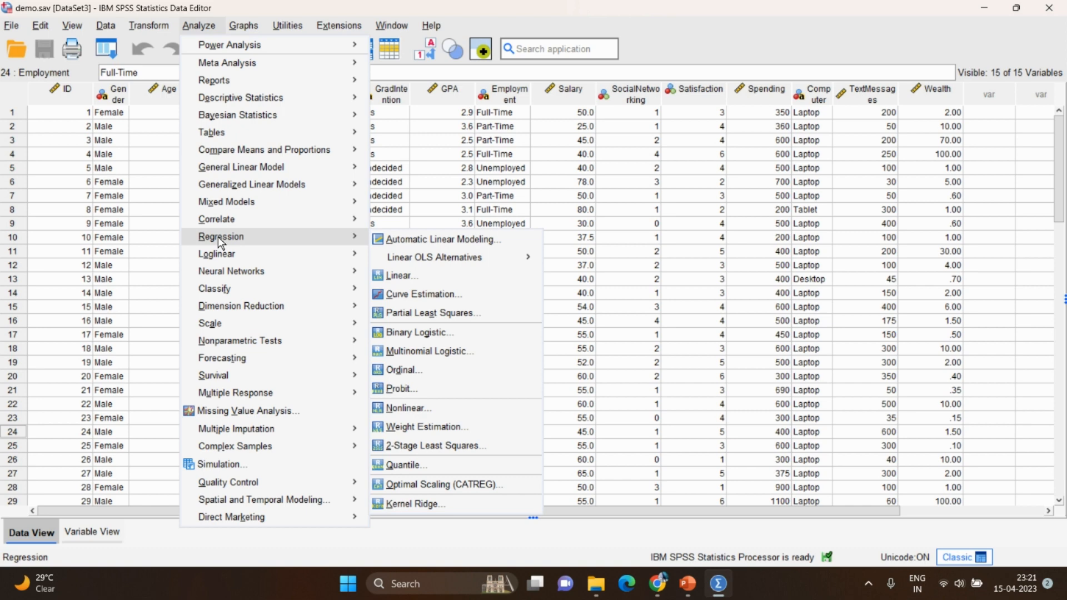
{"action": "left_click", "coordinate": [400, 276]}
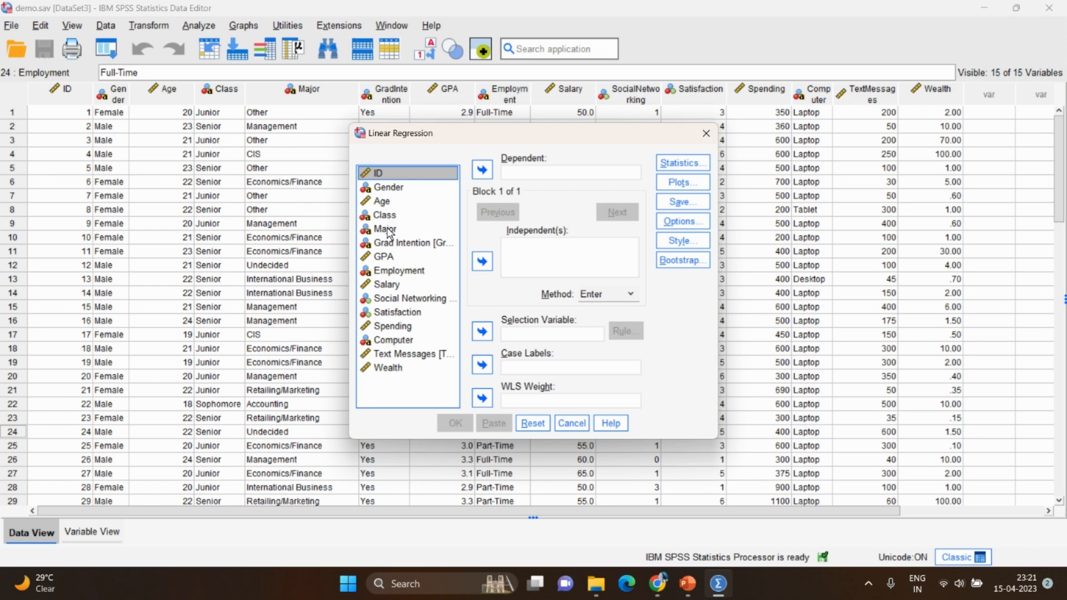
{"action": "left_click_drag", "start_coordinate": [389, 256], "coordinate": [534, 169]}
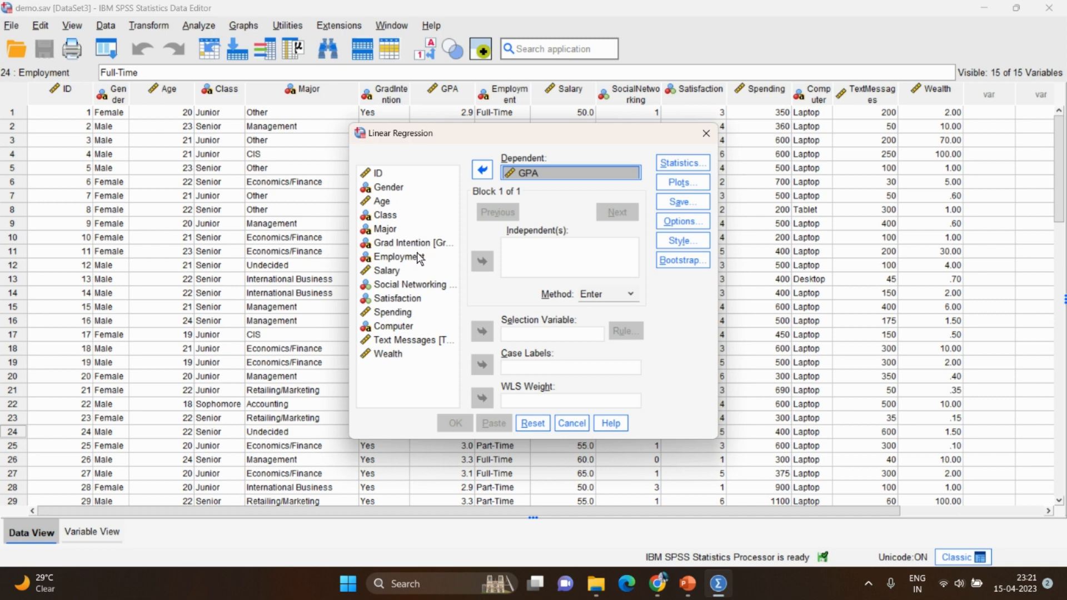
{"action": "left_click_drag", "start_coordinate": [413, 271], "coordinate": [538, 253]}
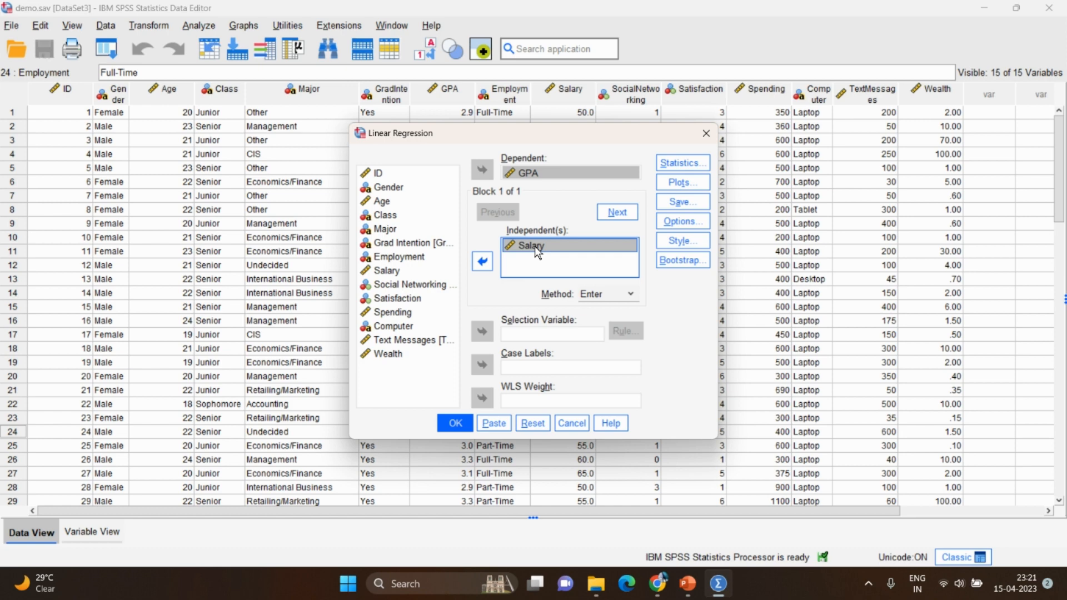
Step: Add a normal probability plot of the standardized residuals to the Linear Regression
{"action": "left_click", "coordinate": [661, 179]}
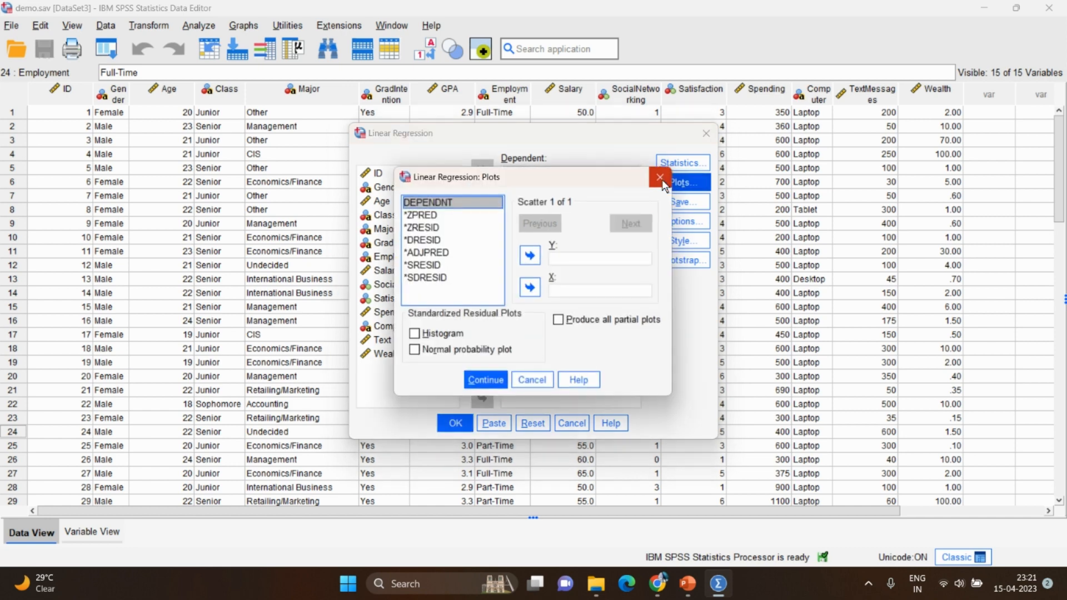
{"action": "left_click", "coordinate": [436, 351]}
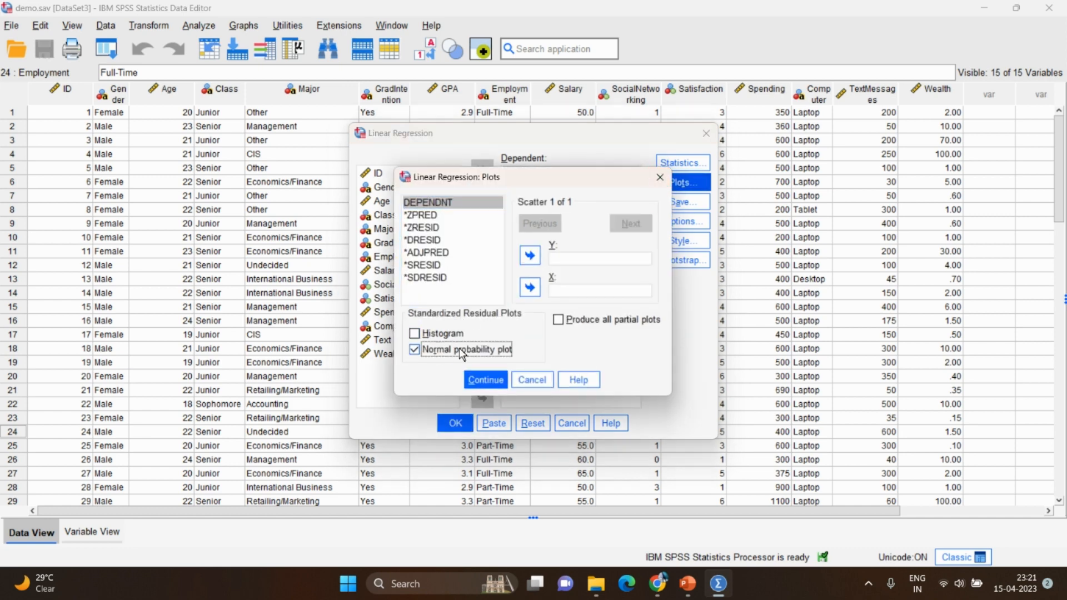
{"action": "left_click", "coordinate": [486, 379]}
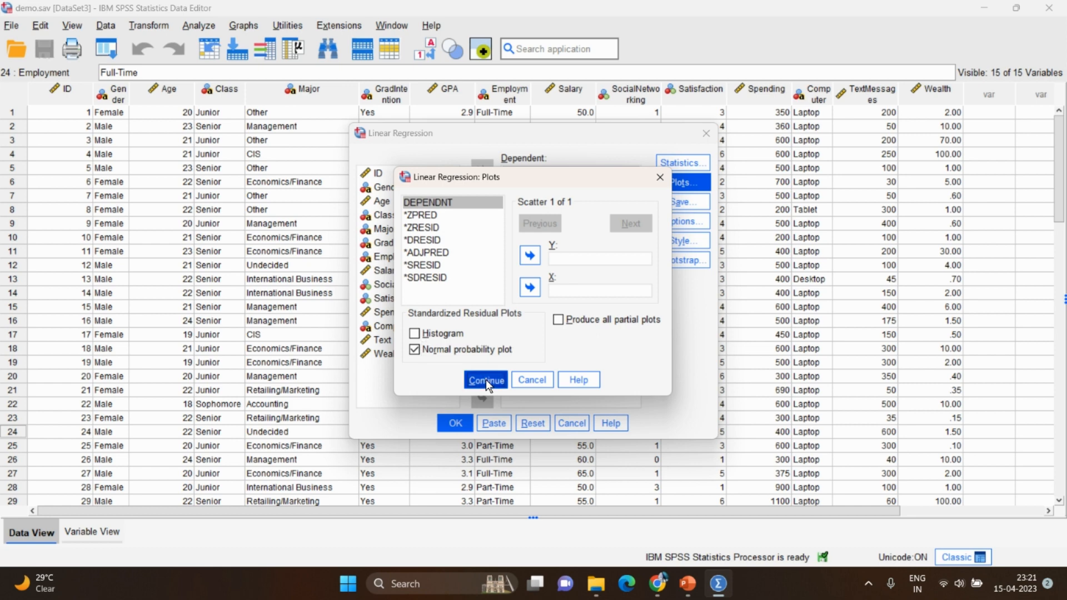
Step: Add 95% confidence intervals for the regression coefficients and run the Linear Regression
{"action": "left_click", "coordinate": [689, 170]}
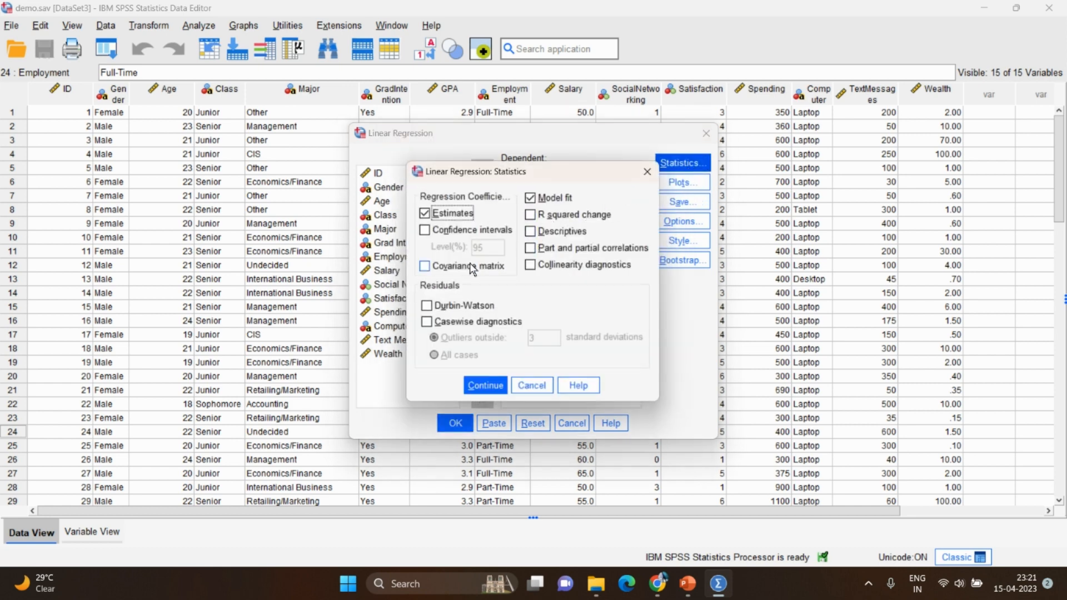
{"action": "left_click", "coordinate": [425, 230]}
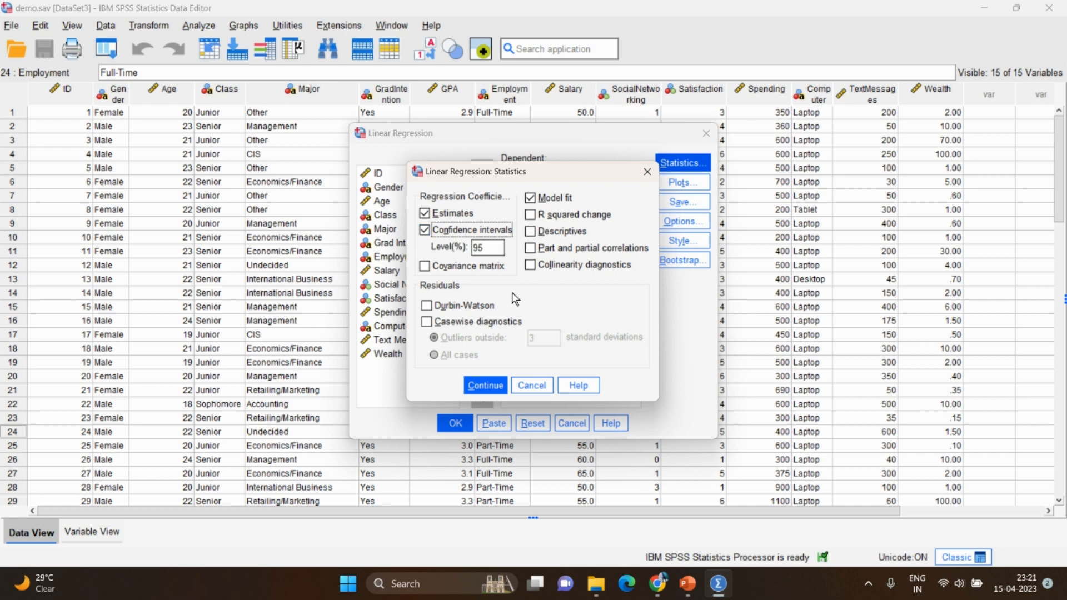
{"action": "left_click", "coordinate": [485, 384]}
{"action": "left_click", "coordinate": [456, 423]}
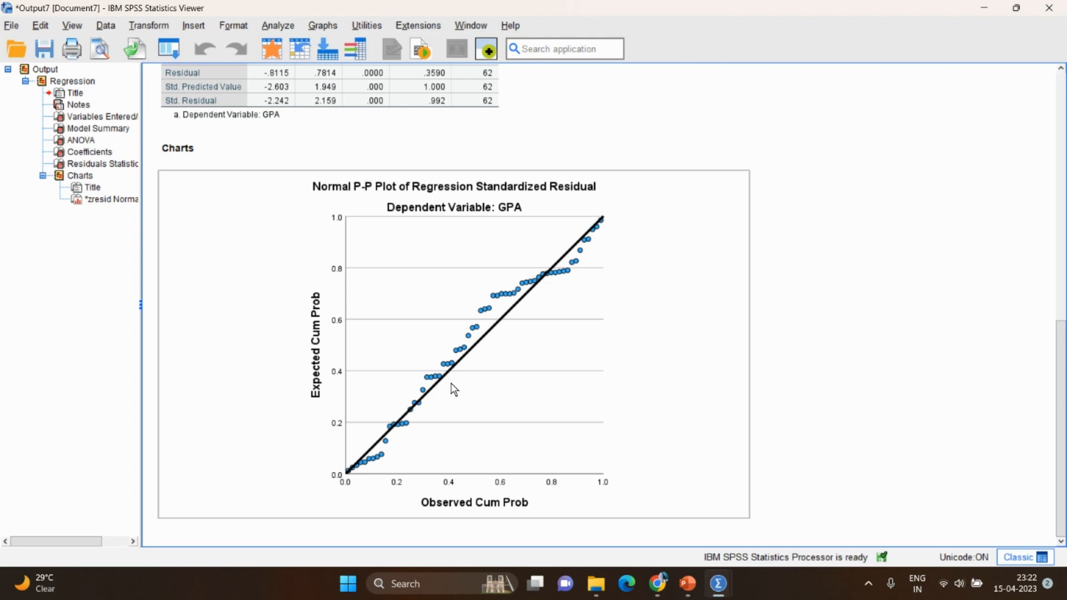
Step: Close the Linear Regression output without saving it
{"action": "left_click", "coordinate": [1049, 8]}
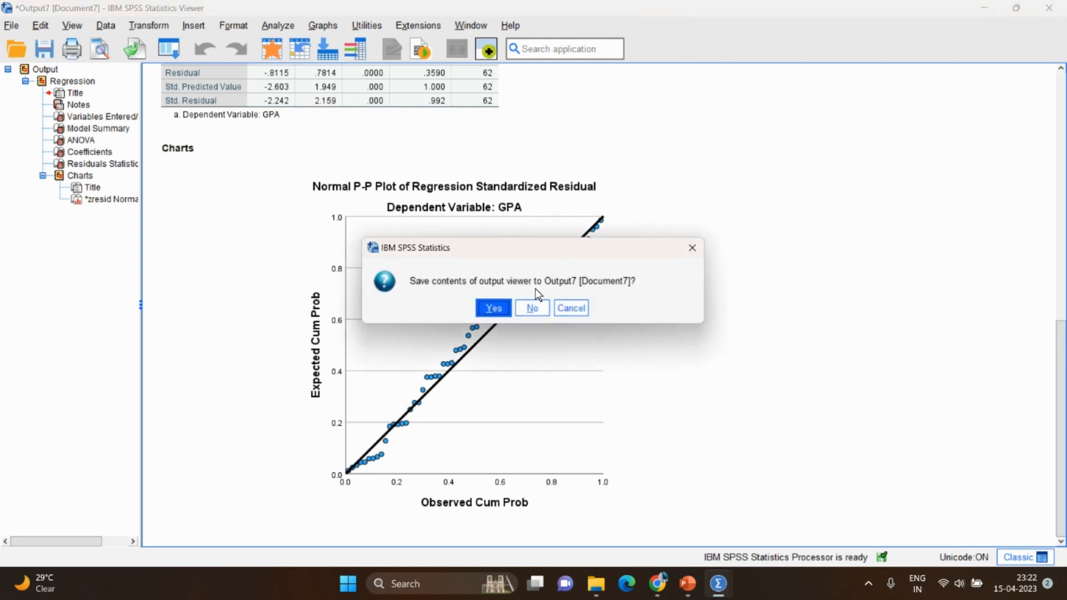
{"action": "left_click", "coordinate": [532, 307]}
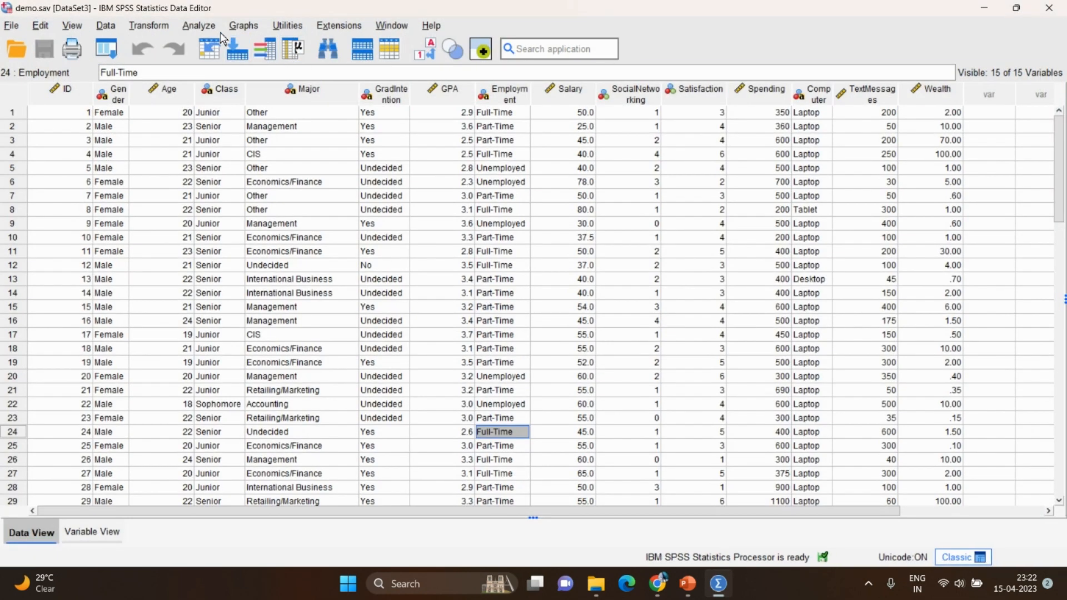
{"action": "left_click", "coordinate": [198, 25]}
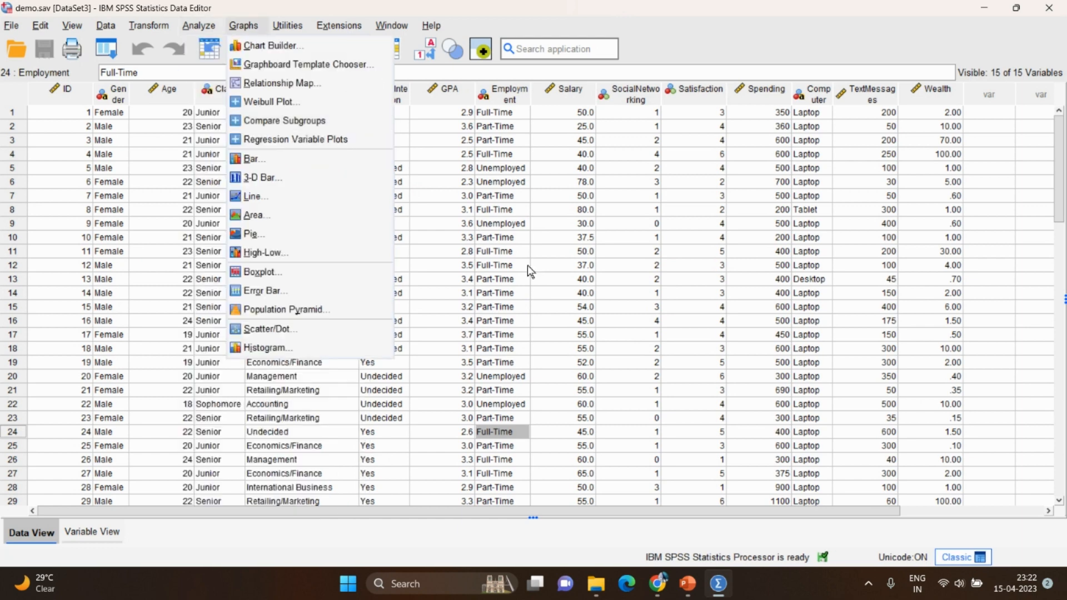
{"action": "mouse_move", "coordinate": [658, 579]}
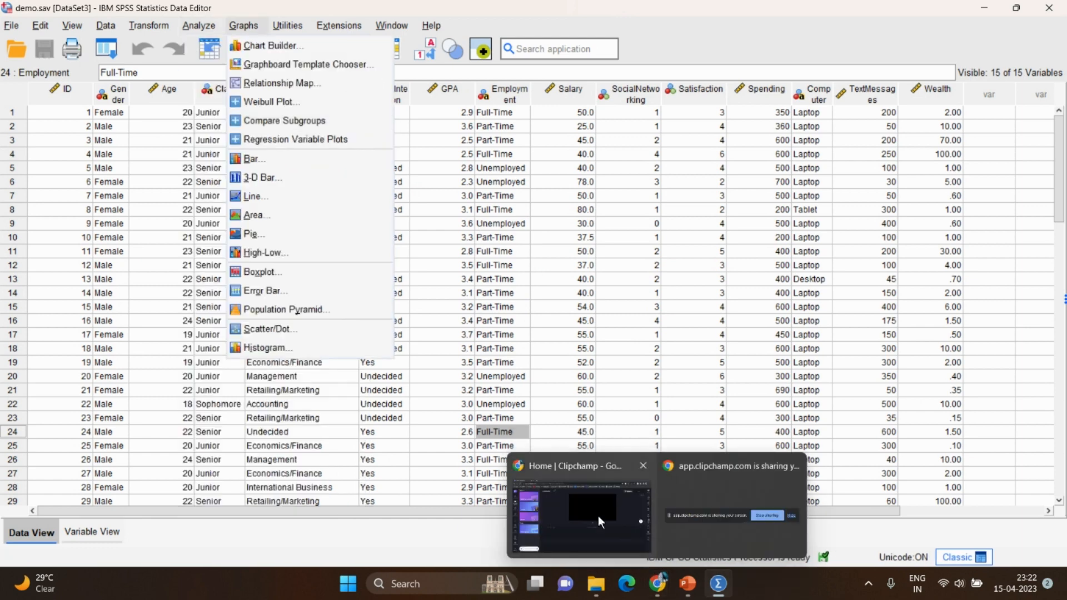